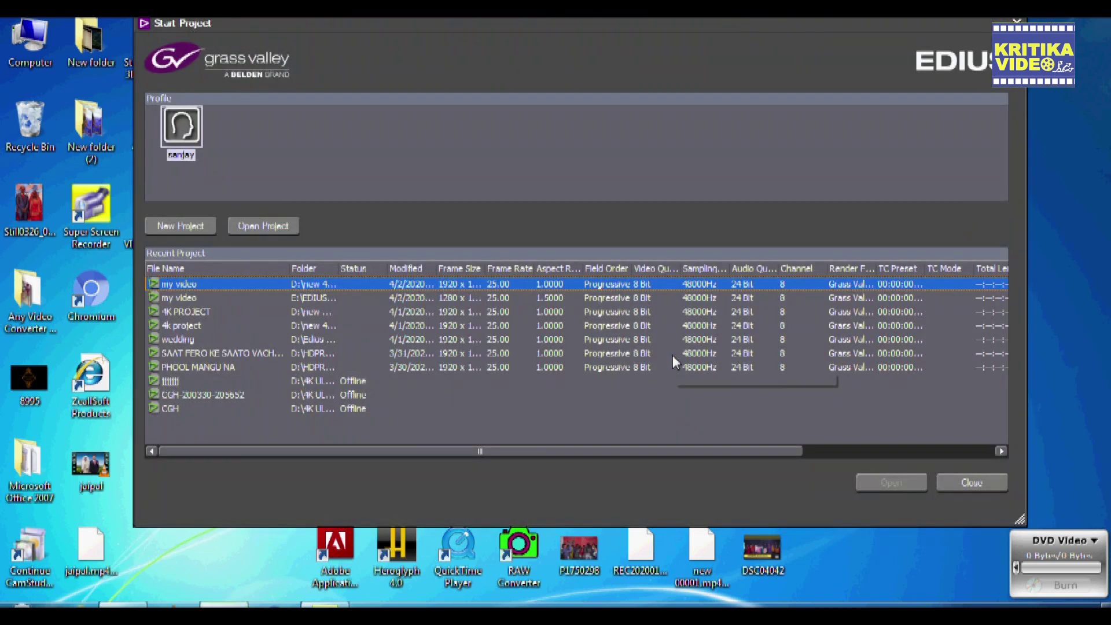
Create a new project named "my hd video" and open the folder selection for its storage location.
{"action": "left_click", "coordinate": [192, 227]}
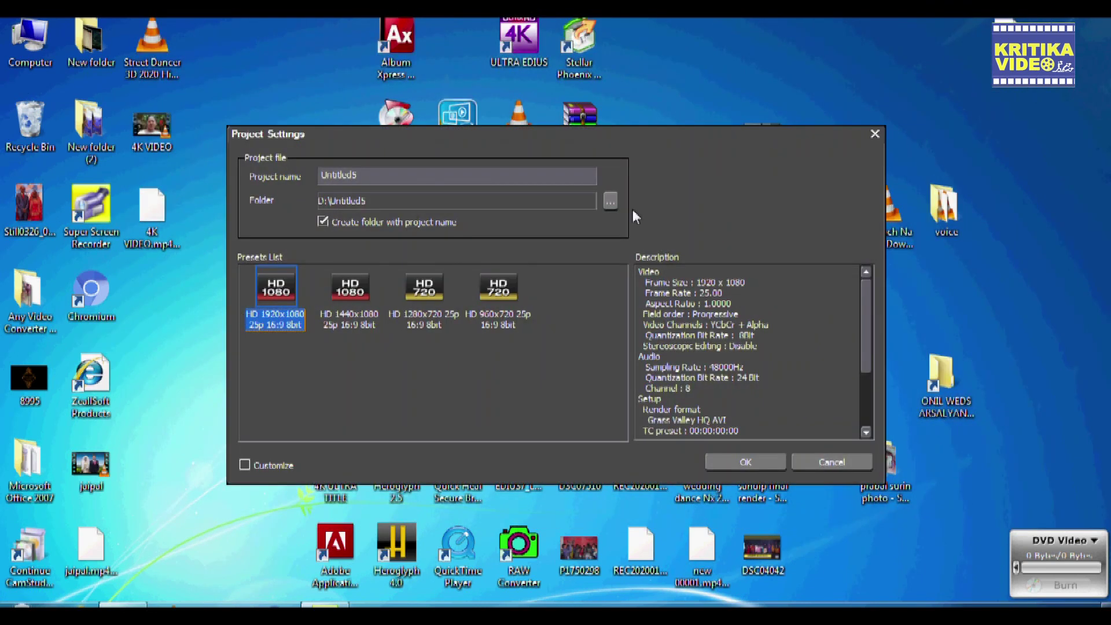
{"action": "left_click_drag", "start_coordinate": [376, 176], "coordinate": [307, 174]}
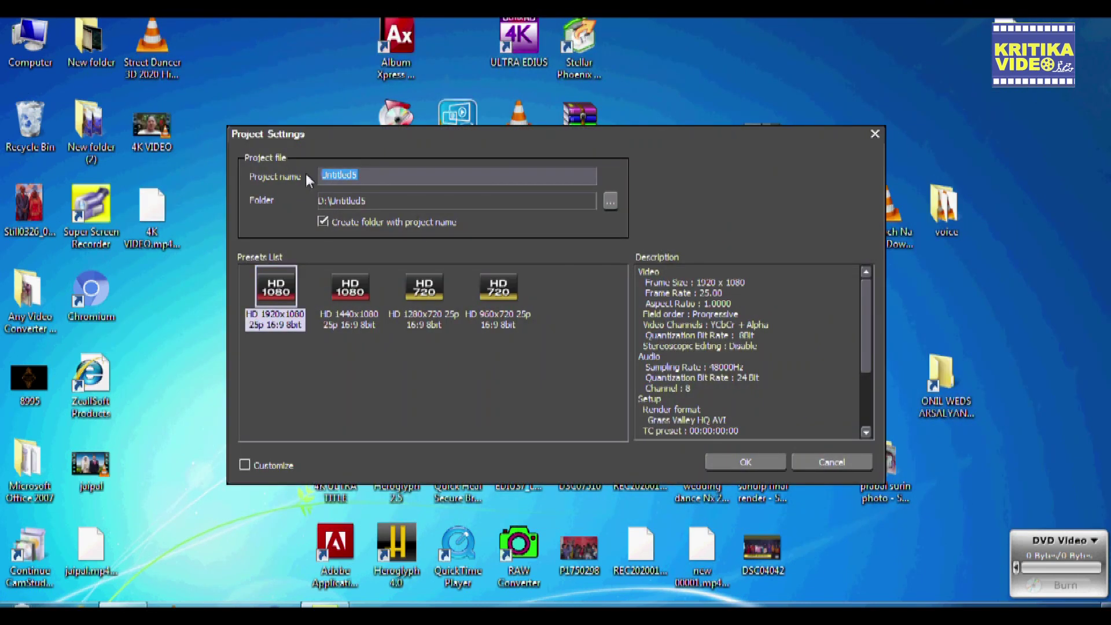
{"action": "key", "text": "BackSpace"}
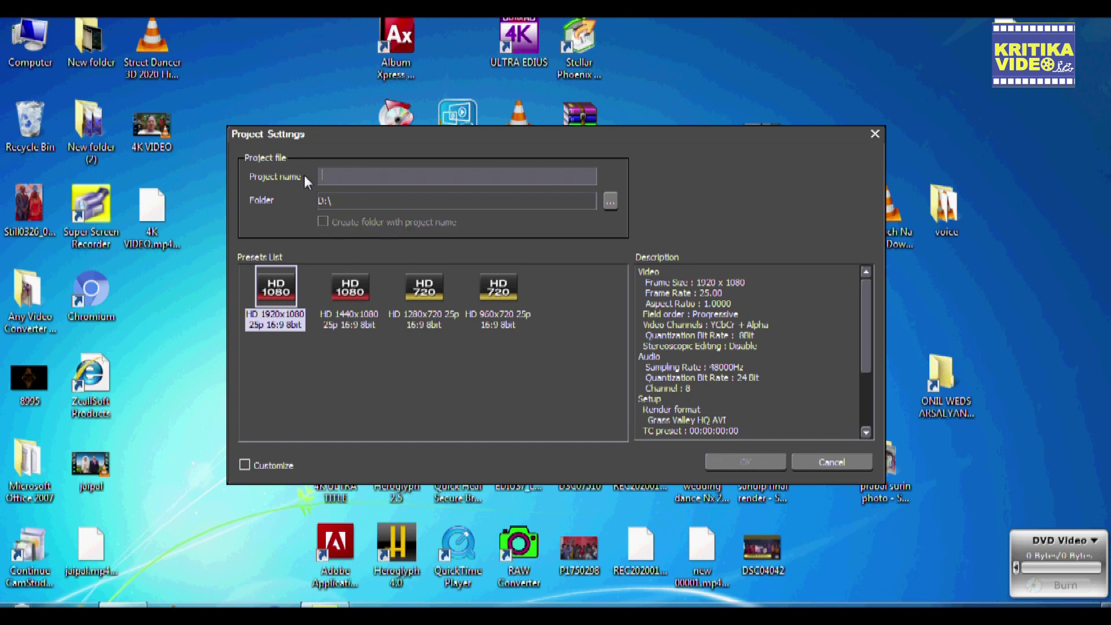
{"action": "type", "text": "m"}
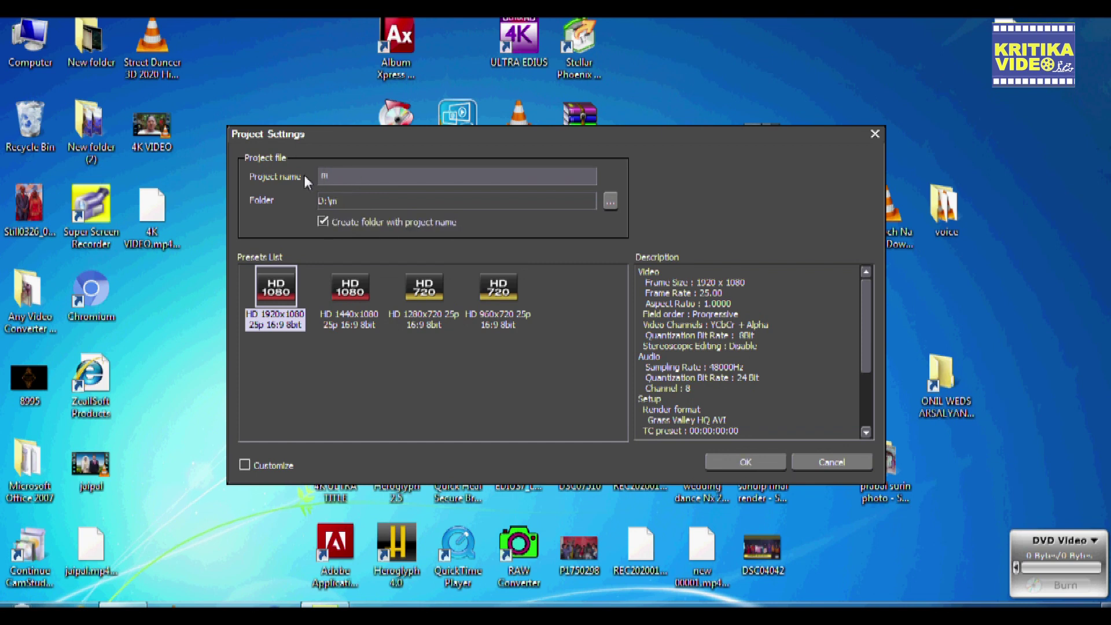
{"action": "type", "text": "y hd video"}
{"action": "left_click", "coordinate": [610, 201]}
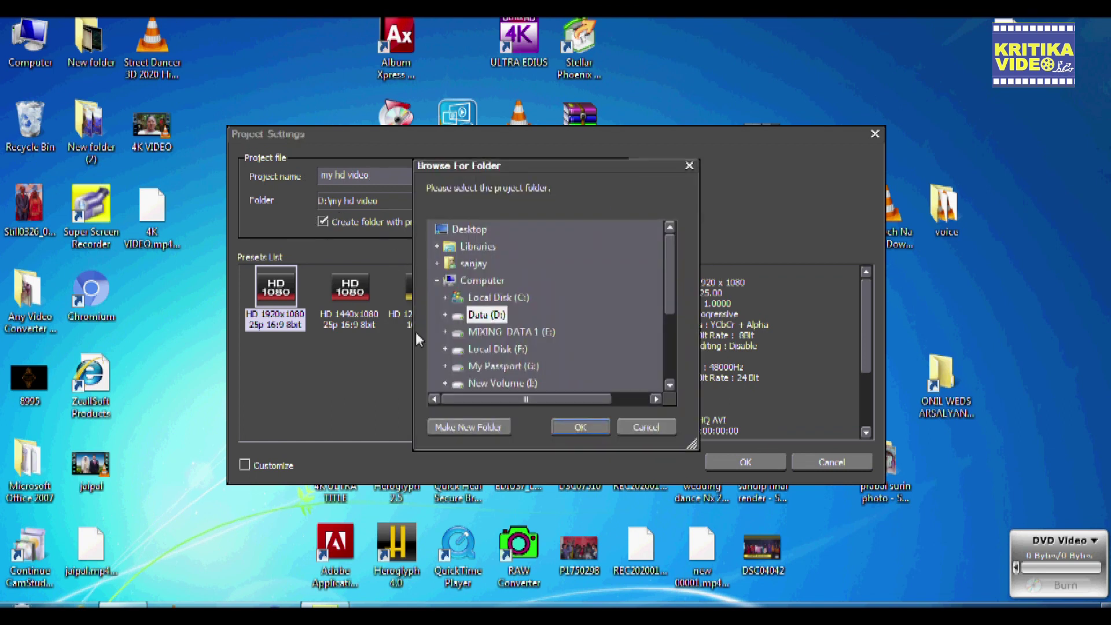
Browse the folders on the Data (D:) drive for a place to store the project.
{"action": "left_click", "coordinate": [445, 314]}
{"action": "scroll", "coordinate": [617, 351], "scroll_direction": "down", "scroll_amount": 5}
{"action": "scroll", "coordinate": [617, 351], "scroll_direction": "down", "scroll_amount": 6}
{"action": "scroll", "coordinate": [617, 351], "scroll_direction": "down", "scroll_amount": 7}
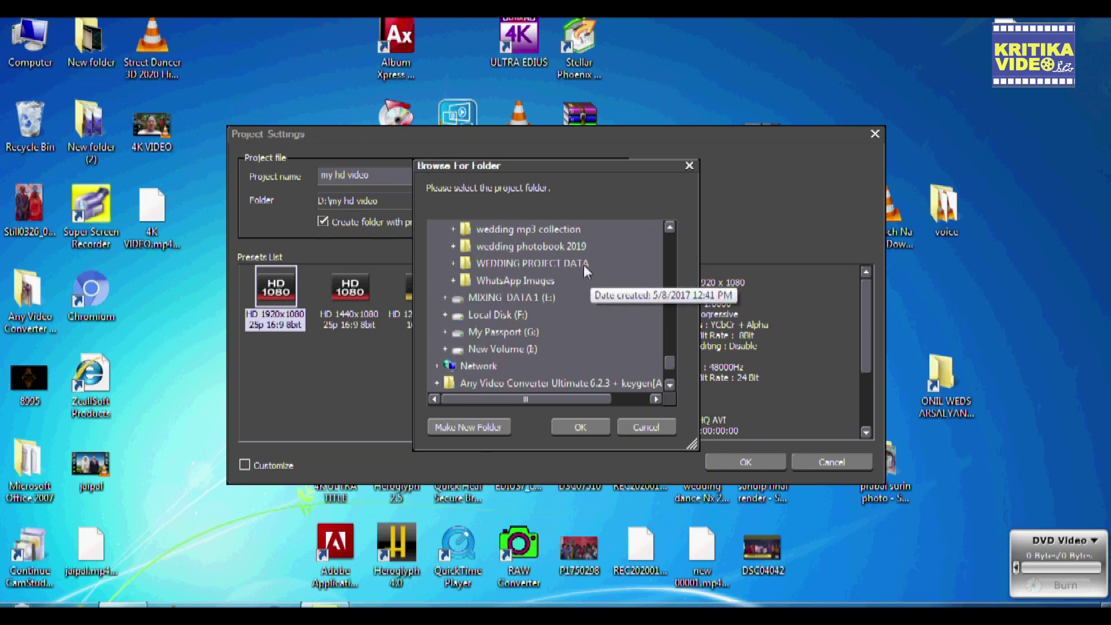
{"action": "left_click", "coordinate": [583, 264]}
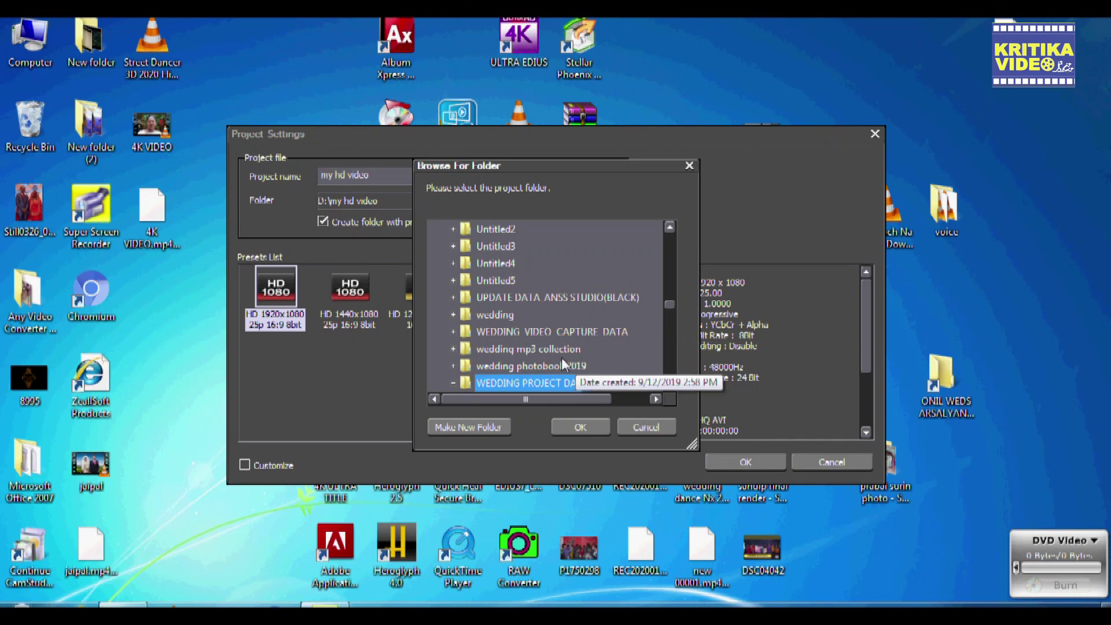
{"action": "left_click", "coordinate": [558, 331]}
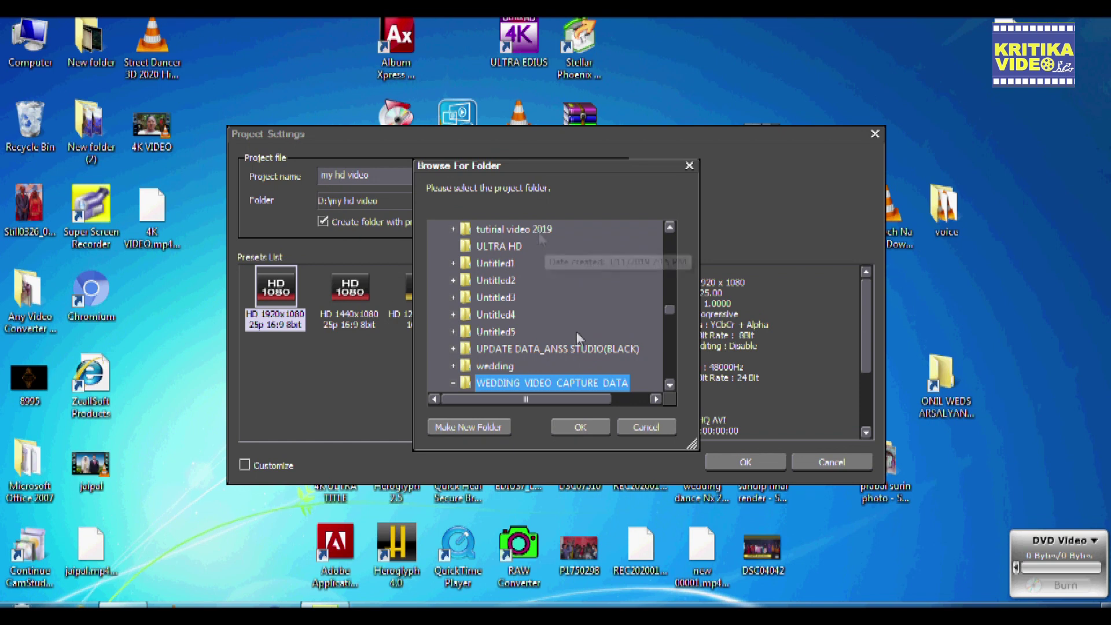
{"action": "scroll", "coordinate": [586, 344], "scroll_direction": "up", "scroll_amount": 2}
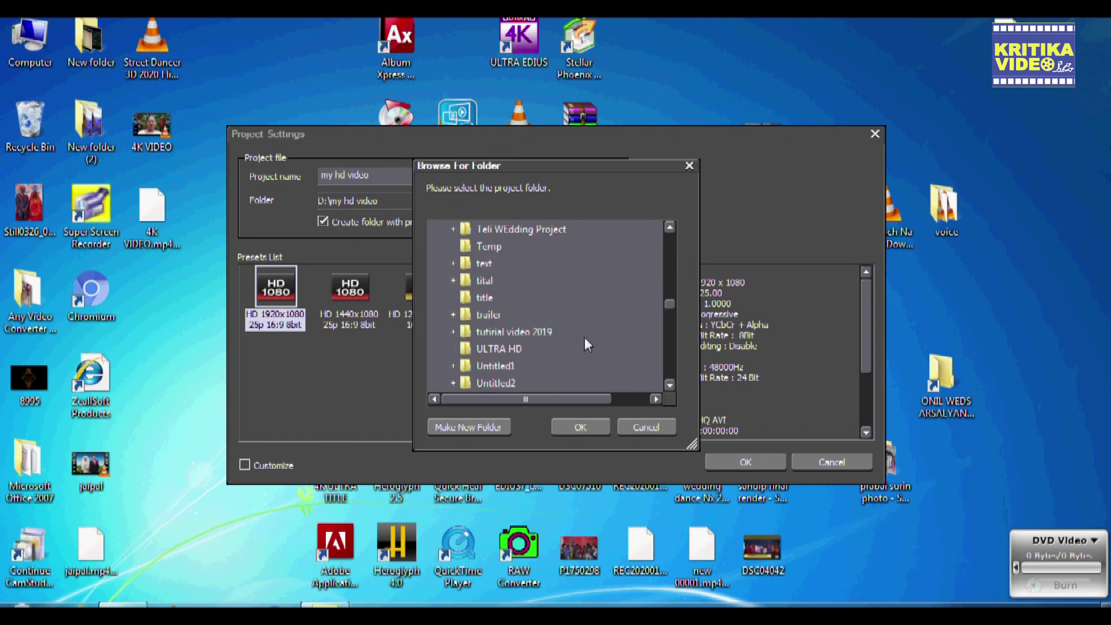
{"action": "scroll", "coordinate": [585, 339], "scroll_direction": "up", "scroll_amount": 15}
{"action": "scroll", "coordinate": [585, 341], "scroll_direction": "up", "scroll_amount": 8}
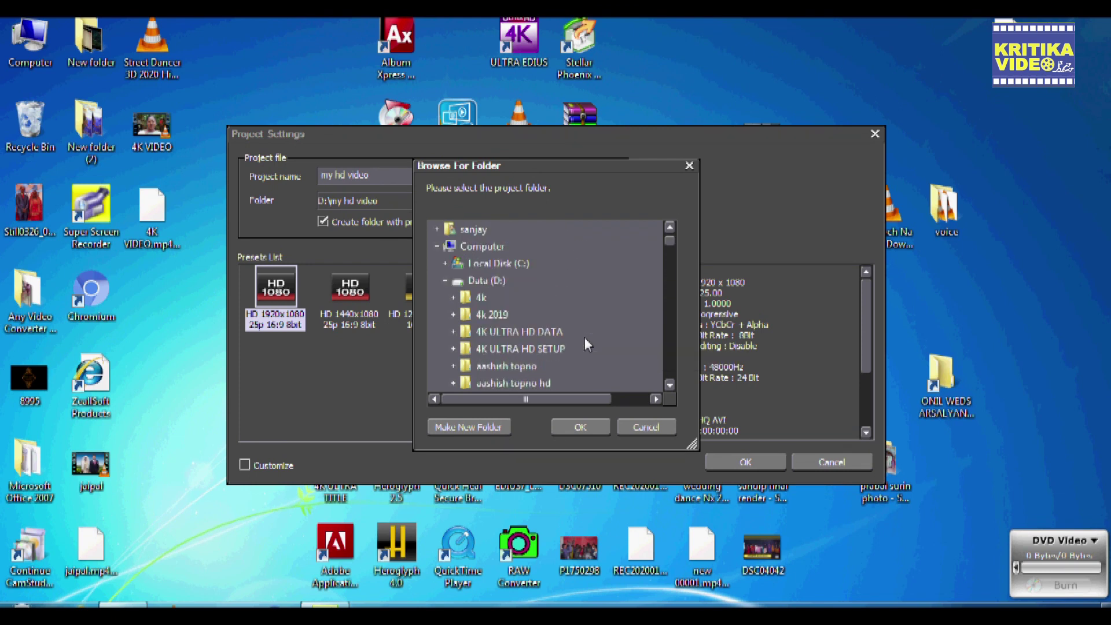
{"action": "left_click_drag", "start_coordinate": [671, 248], "coordinate": [671, 379]}
{"action": "left_click", "coordinate": [670, 385]}
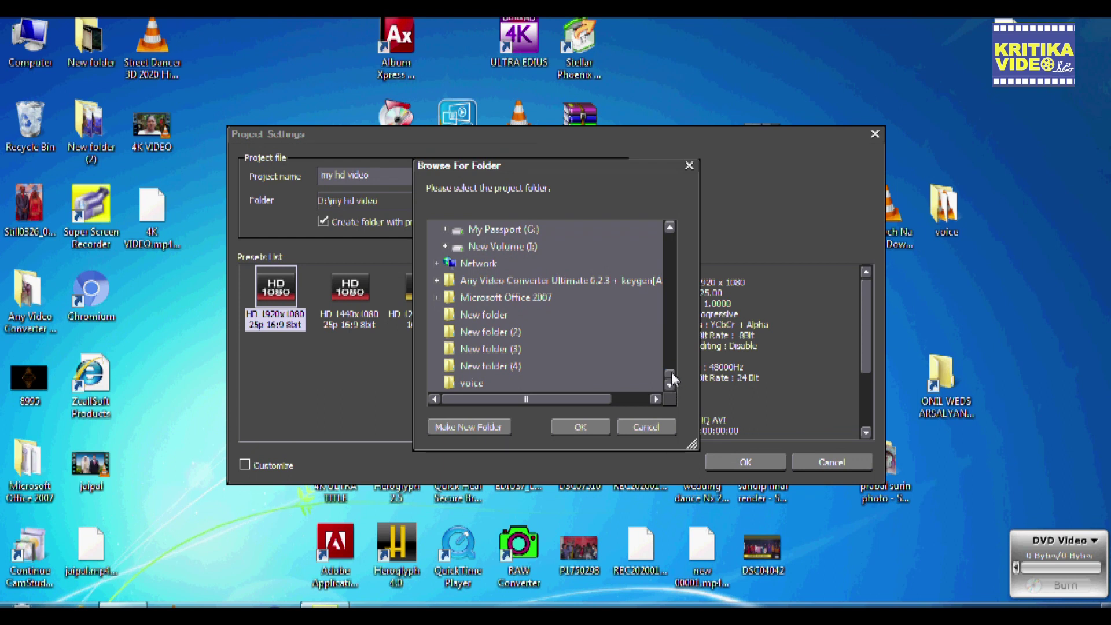
{"action": "left_click", "coordinate": [515, 230]}
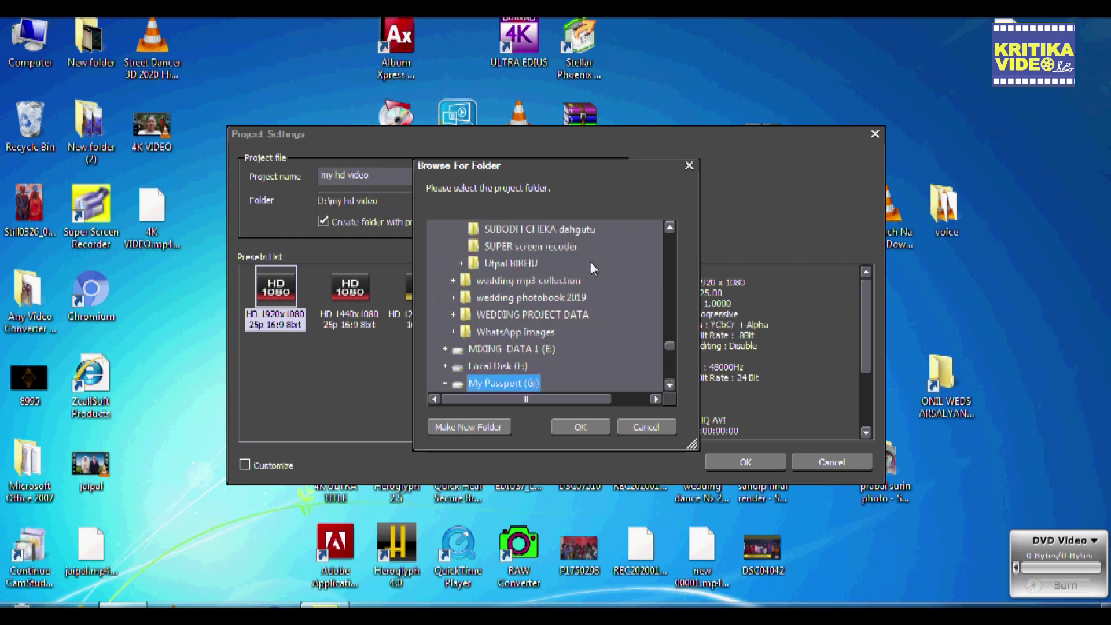
Create a new folder inside EDIUS 7 classroom Demo on the MIXING DATA 1 (E:) drive and name it "tutoria".
{"action": "left_click", "coordinate": [536, 350]}
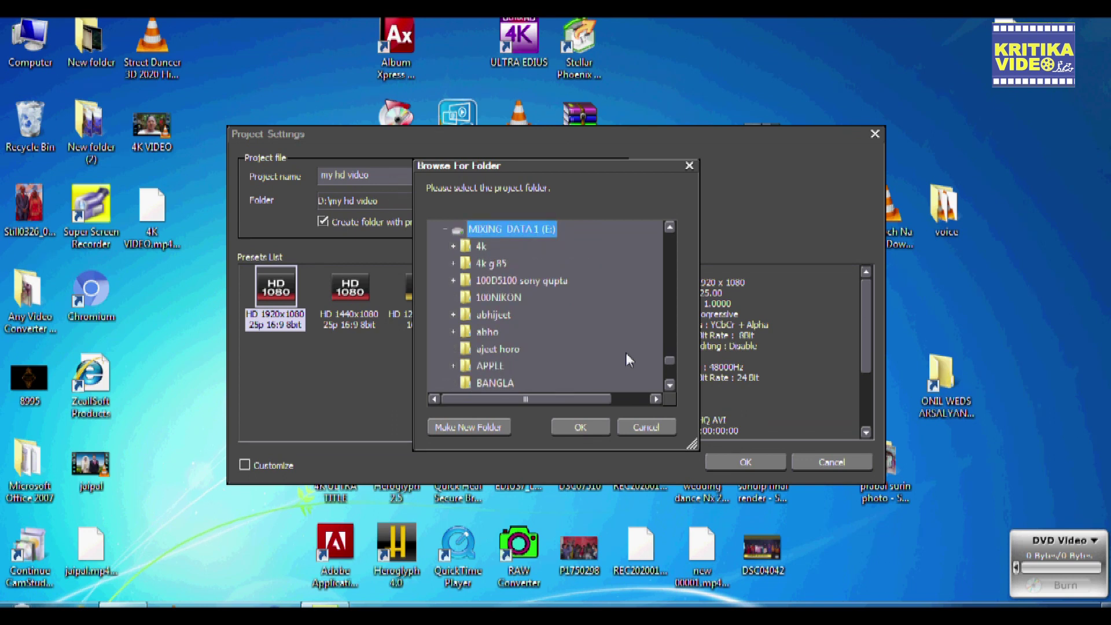
{"action": "scroll", "coordinate": [624, 349], "scroll_direction": "down", "scroll_amount": 2}
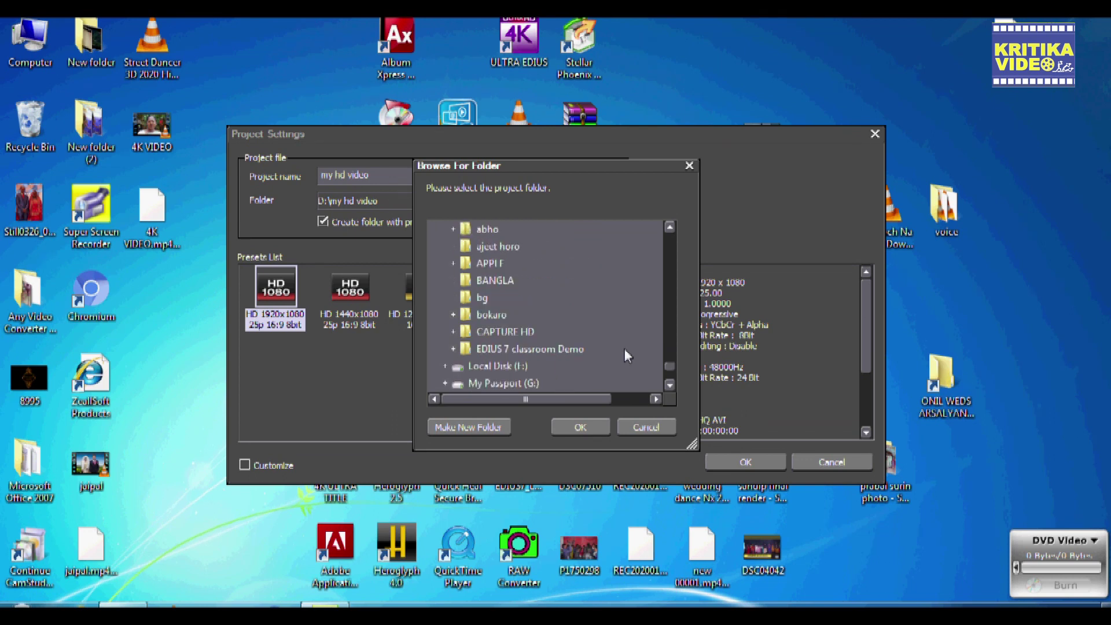
{"action": "left_click", "coordinate": [565, 348]}
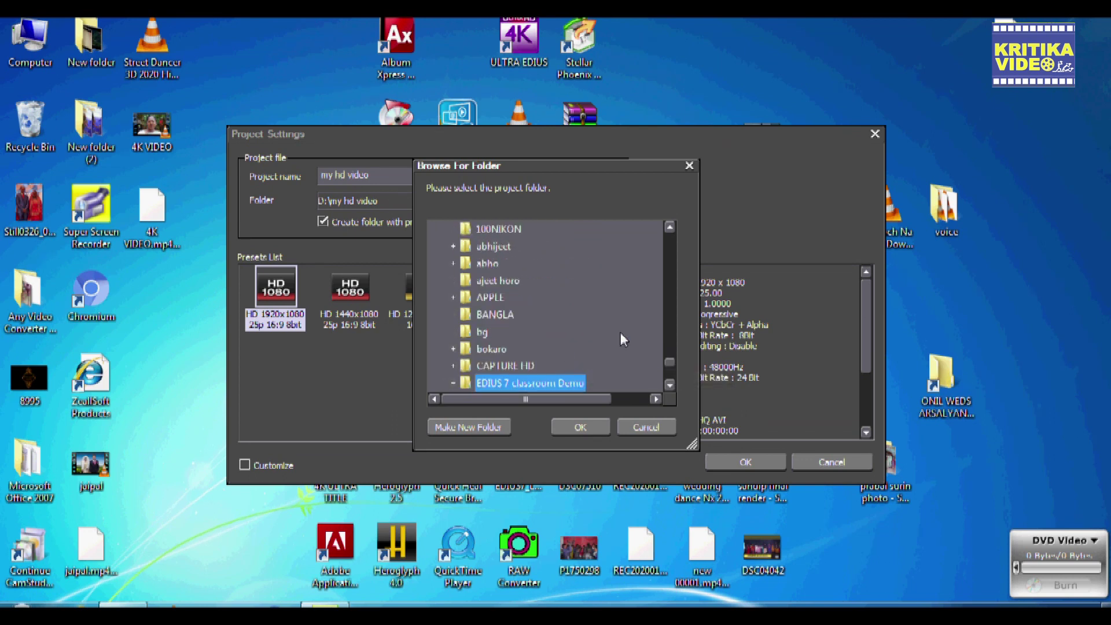
{"action": "left_click", "coordinate": [489, 428]}
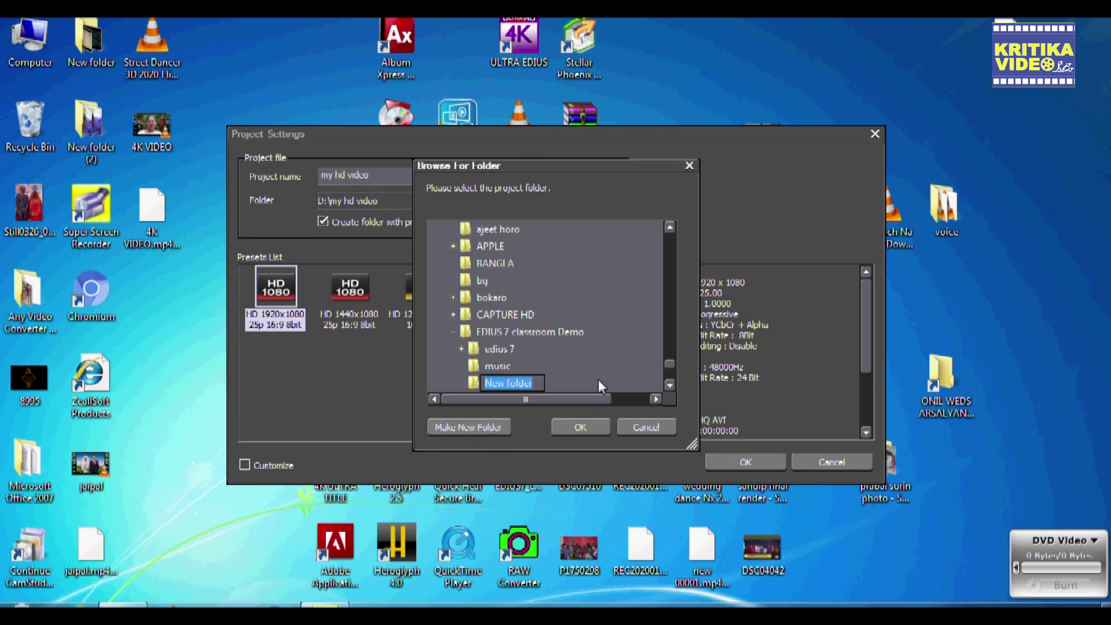
{"action": "type", "text": "t"}
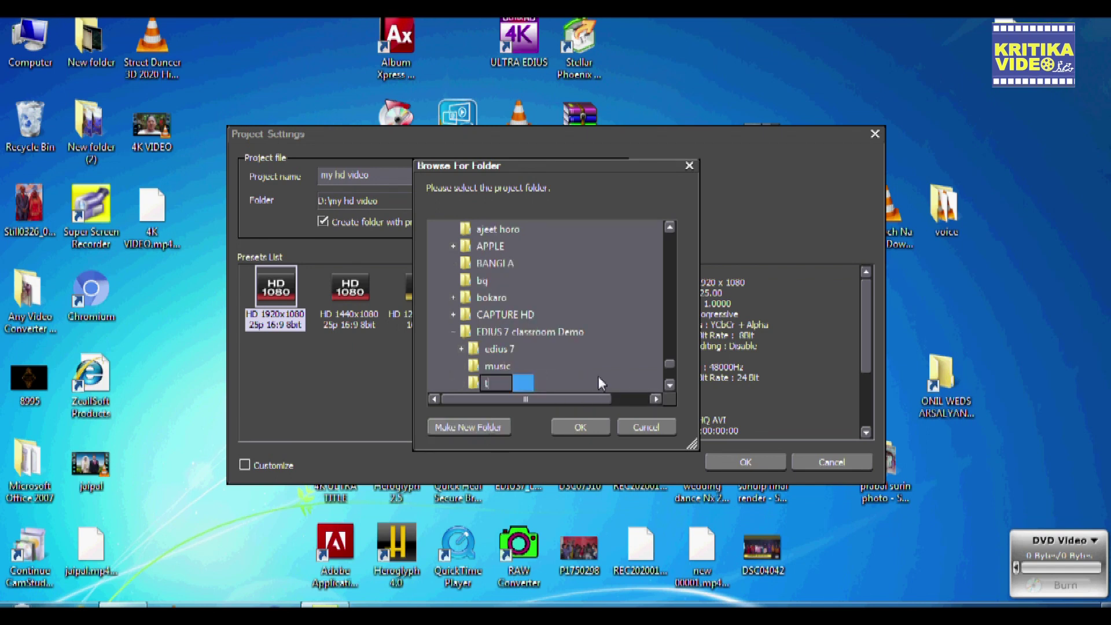
{"action": "type", "text": "utoria"}
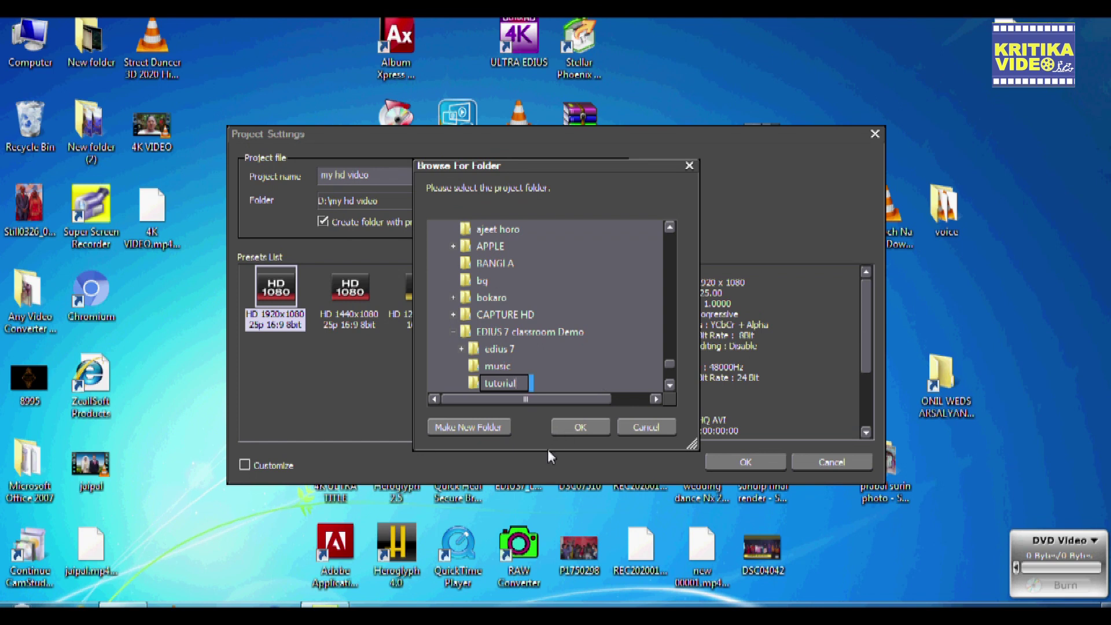
Use the new tutorial folder as the storage location and create the project with the HD 1920x1080 25p 16:9 8bit preset.
{"action": "left_click", "coordinate": [580, 427]}
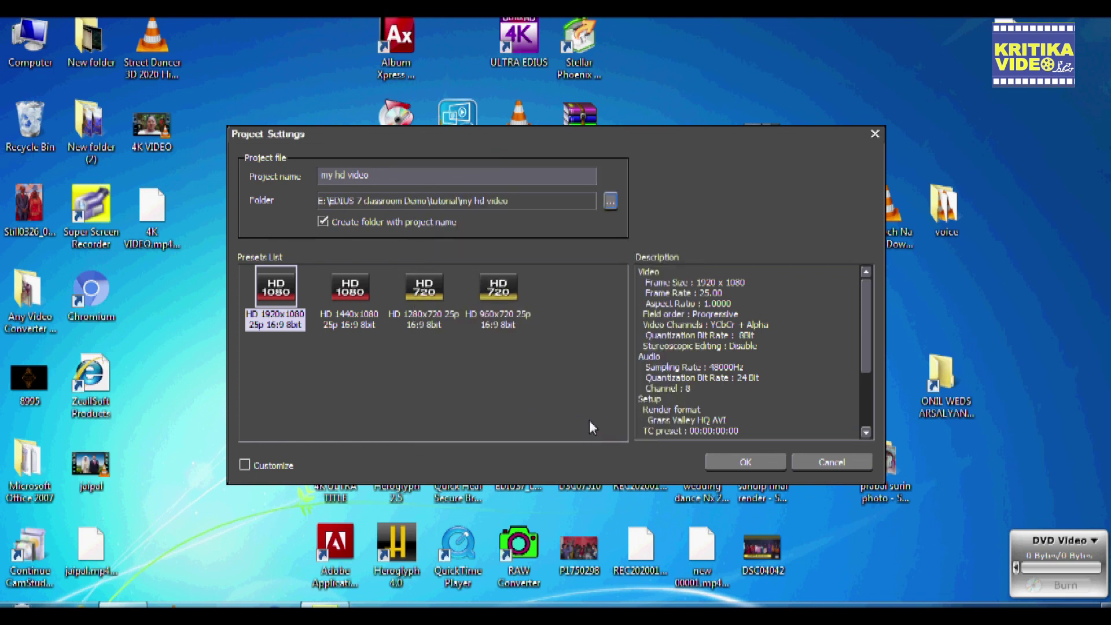
{"action": "left_click", "coordinate": [743, 463]}
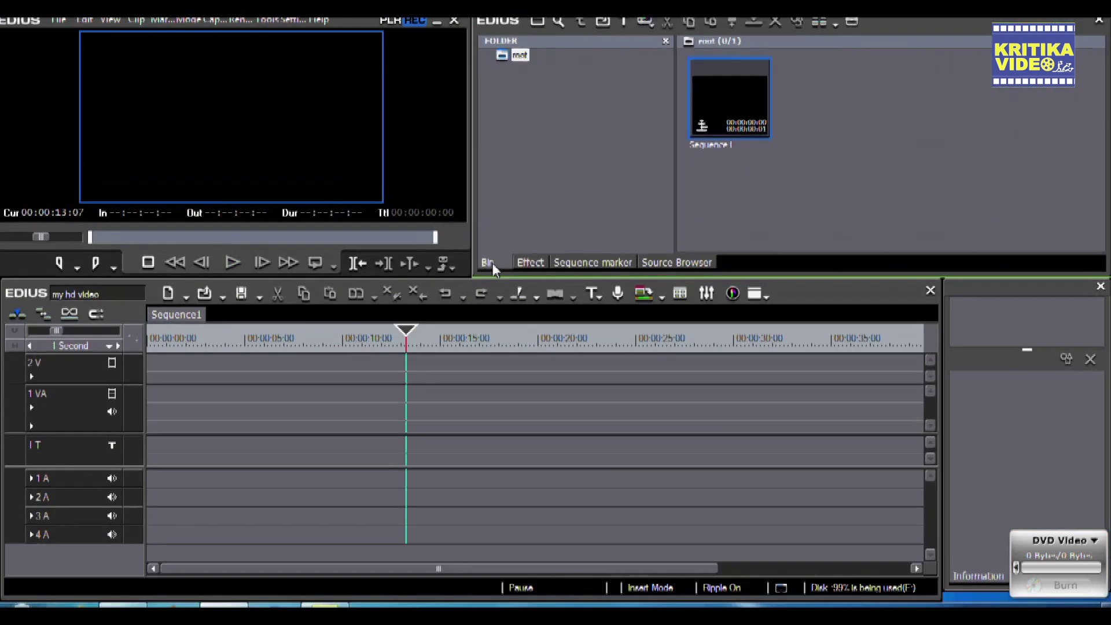
Create a new bin folder under root and name it "video".
{"action": "right_click", "coordinate": [519, 56]}
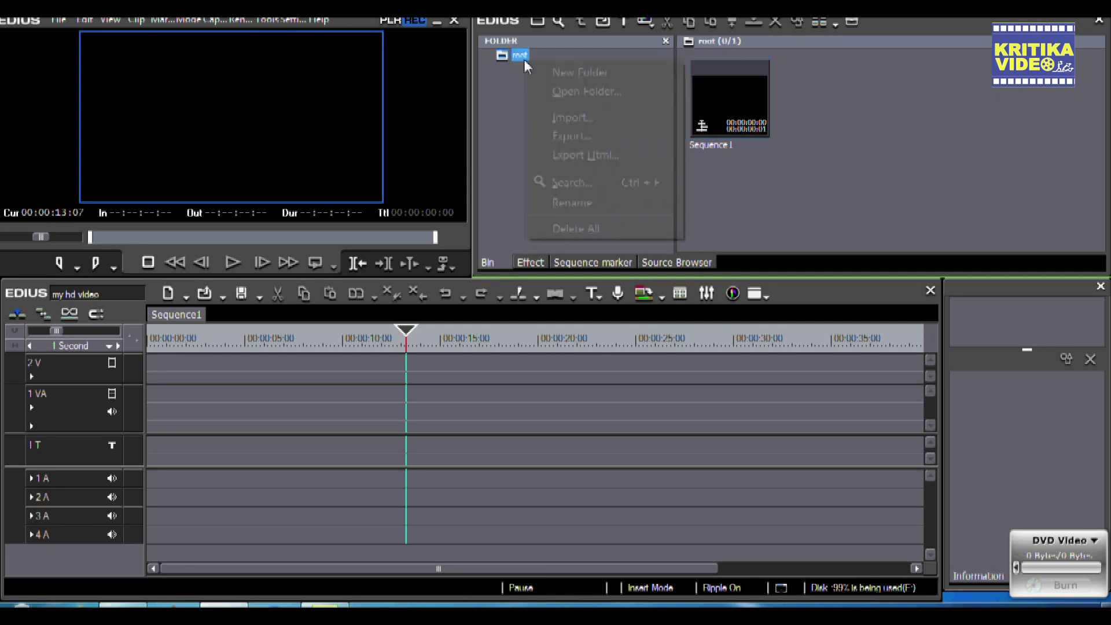
{"action": "left_click", "coordinate": [557, 73]}
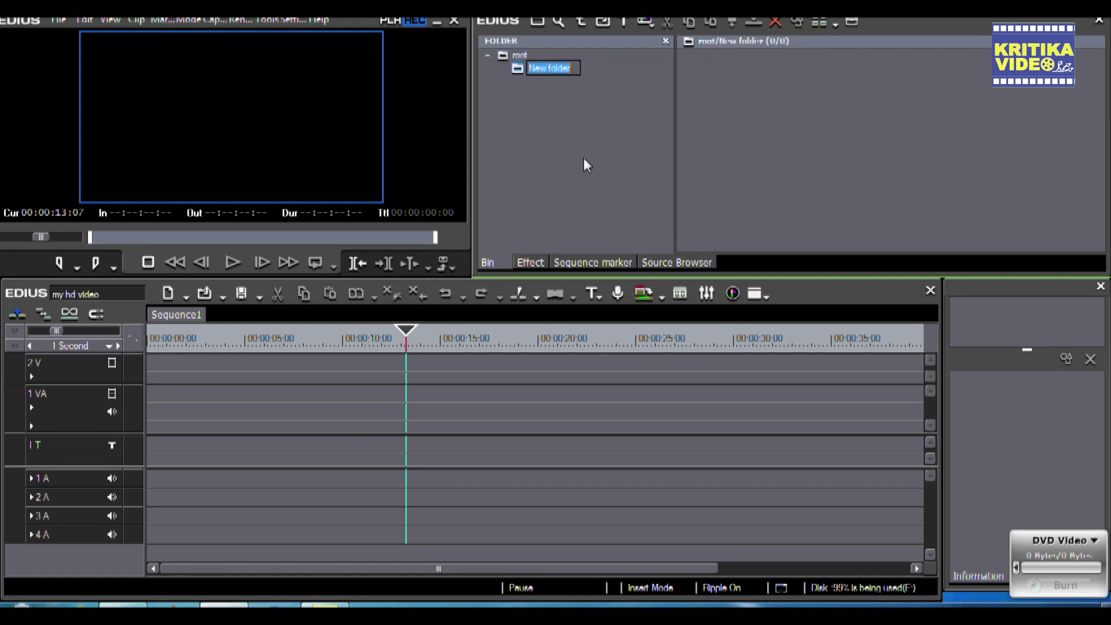
{"action": "type", "text": "video"}
{"action": "key", "text": "Return"}
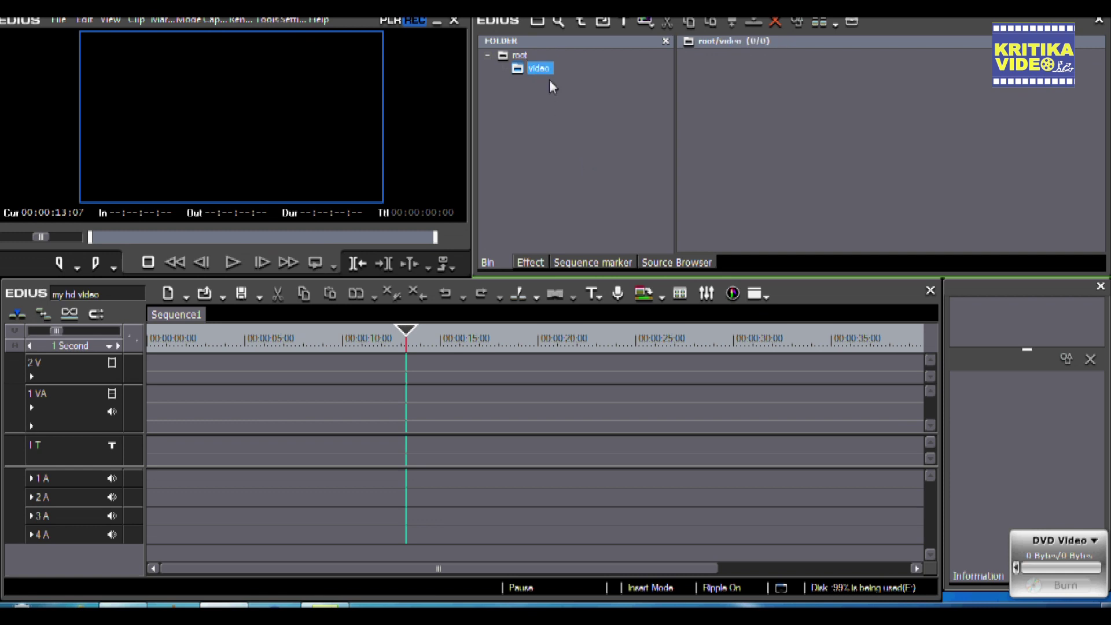
Import the clips C0346 to C0352 from the SAMPLE video folder into the video bin.
{"action": "left_click", "coordinate": [604, 22]}
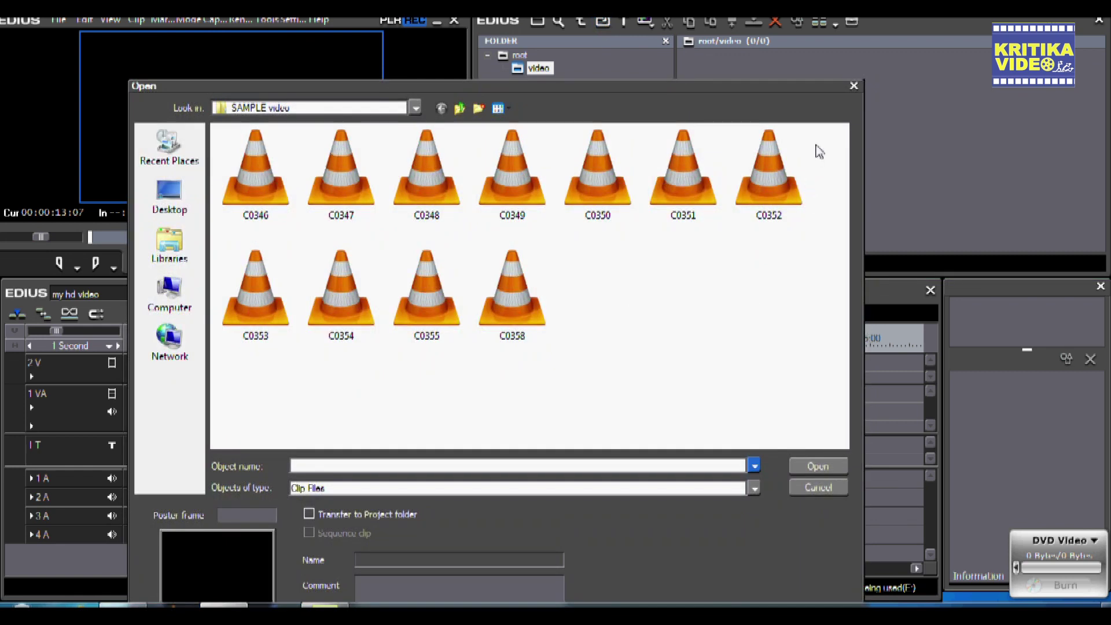
{"action": "left_click_drag", "start_coordinate": [819, 152], "coordinate": [214, 202]}
{"action": "left_click", "coordinate": [816, 466]}
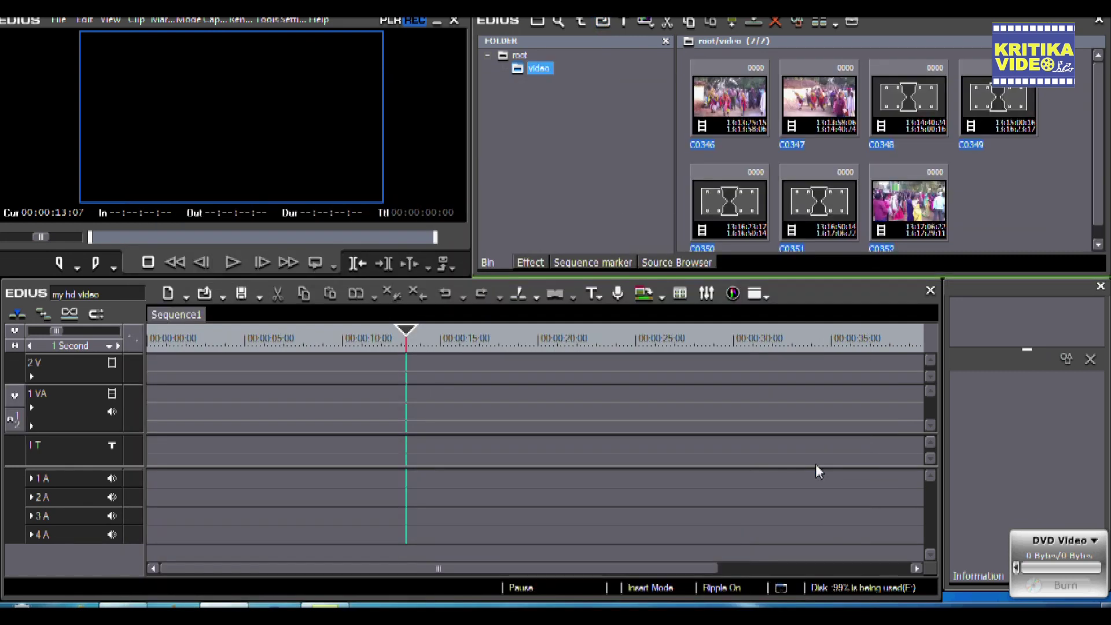
Add all the imported clips, C0346 to C0352, to track 1VA of the sequence.
{"action": "right_click", "coordinate": [739, 100]}
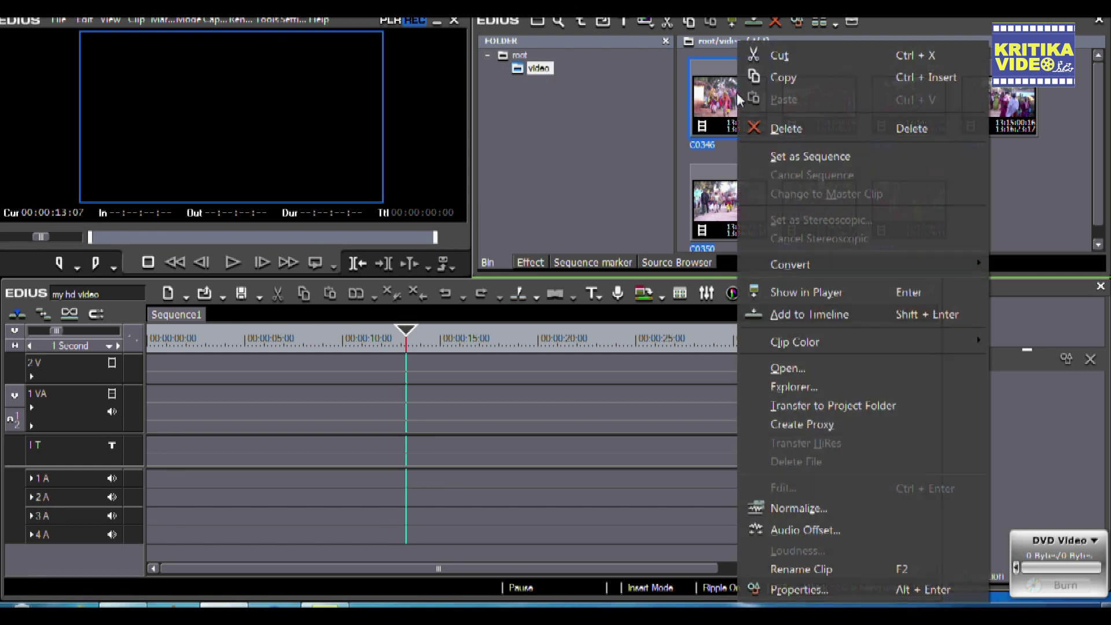
{"action": "left_click", "coordinate": [847, 315]}
{"action": "left_click_drag", "start_coordinate": [42, 330], "coordinate": [175, 349]}
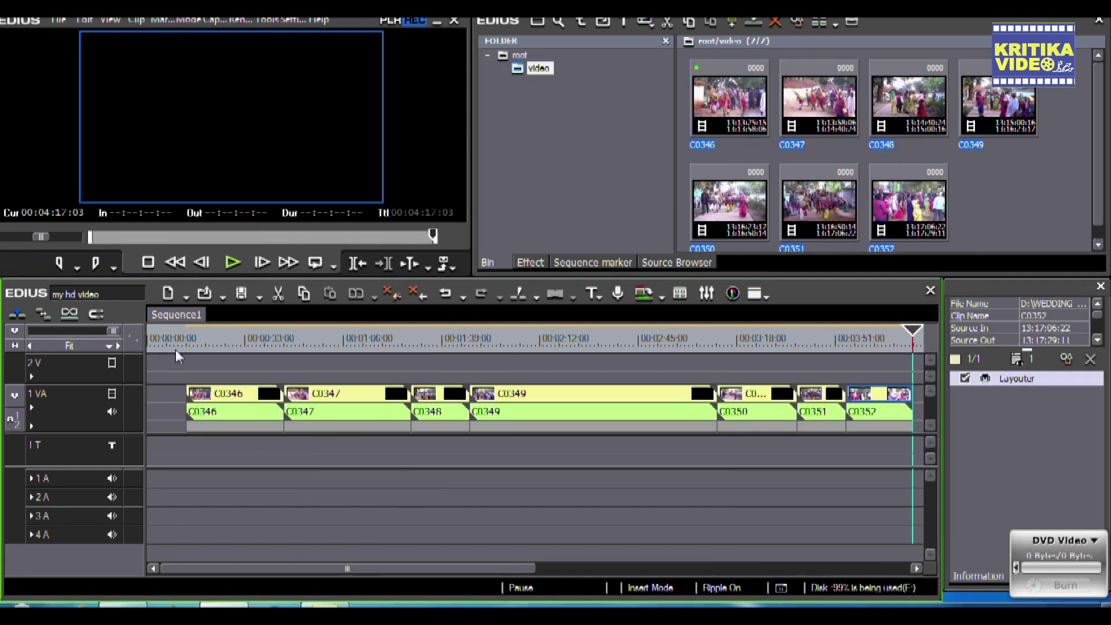
Delete the empty gap before clip C0346 on track 1VA so the footage starts at 00:00:00:00.
{"action": "left_click_drag", "start_coordinate": [916, 333], "coordinate": [99, 408]}
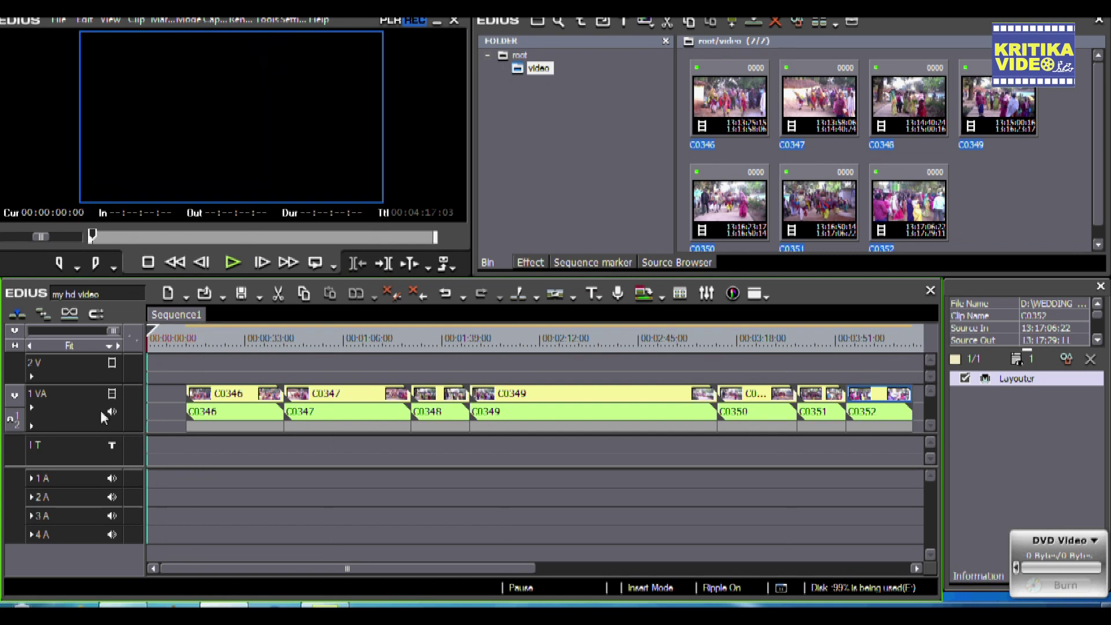
{"action": "left_click", "coordinate": [165, 405]}
{"action": "right_click", "coordinate": [165, 405]}
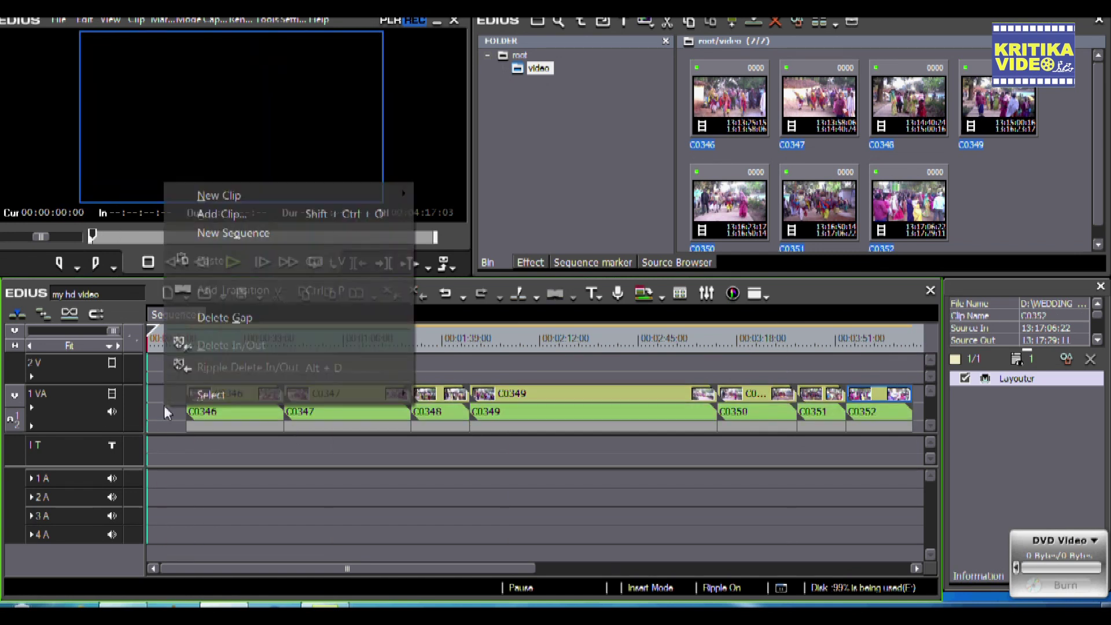
{"action": "left_click", "coordinate": [208, 316]}
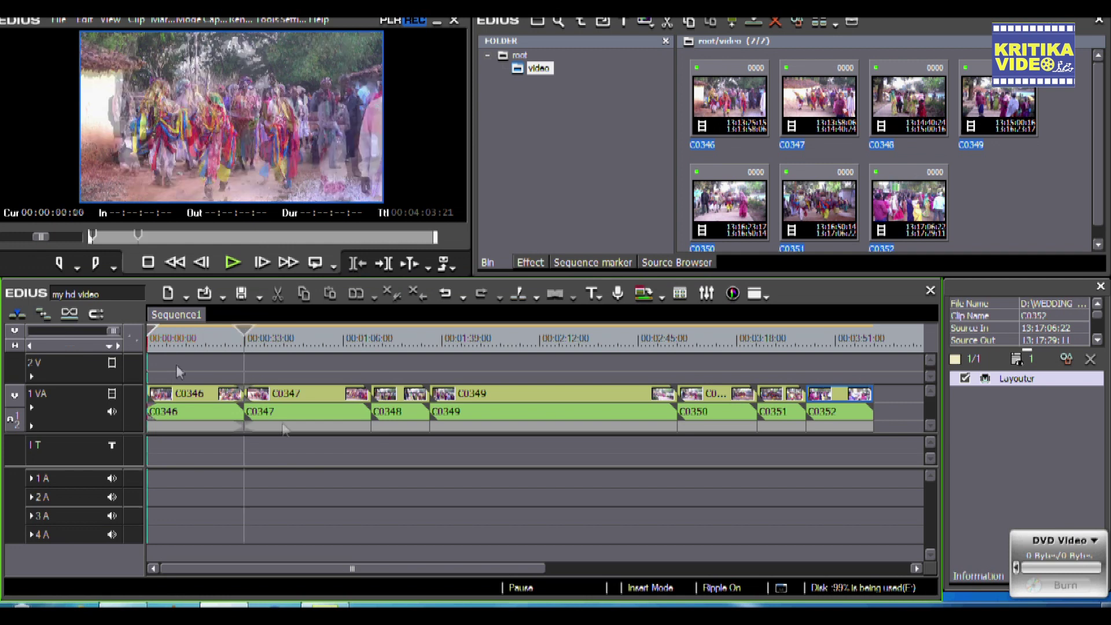
Scrub through the sequence and play it from the beginning to review the assembled footage.
{"action": "left_click_drag", "start_coordinate": [284, 430], "coordinate": [501, 441]}
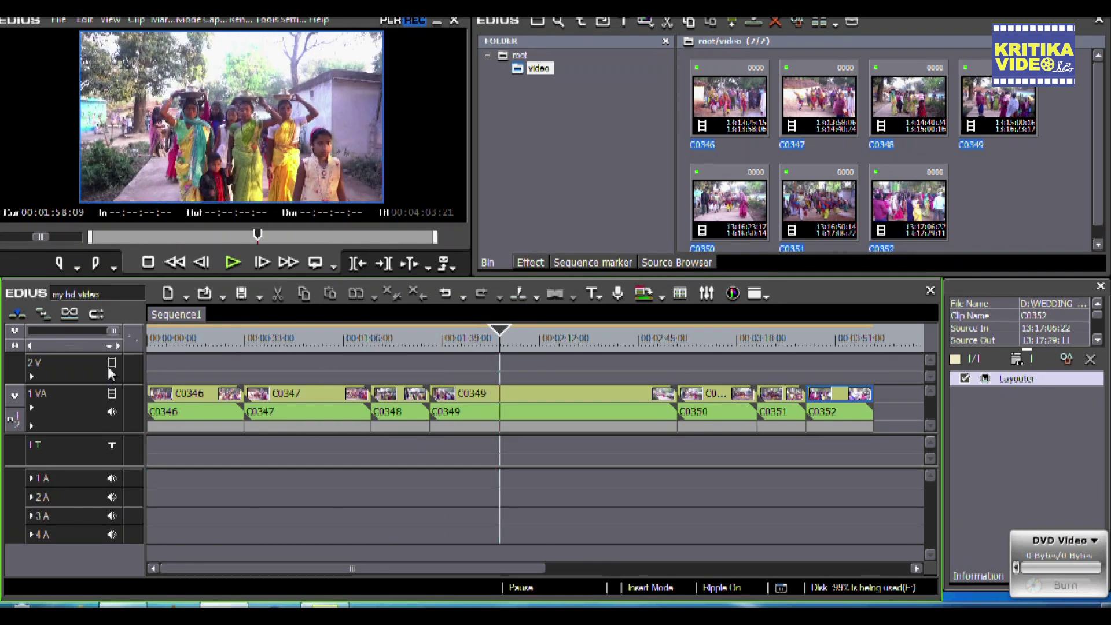
{"action": "left_click_drag", "start_coordinate": [105, 340], "coordinate": [118, 337]}
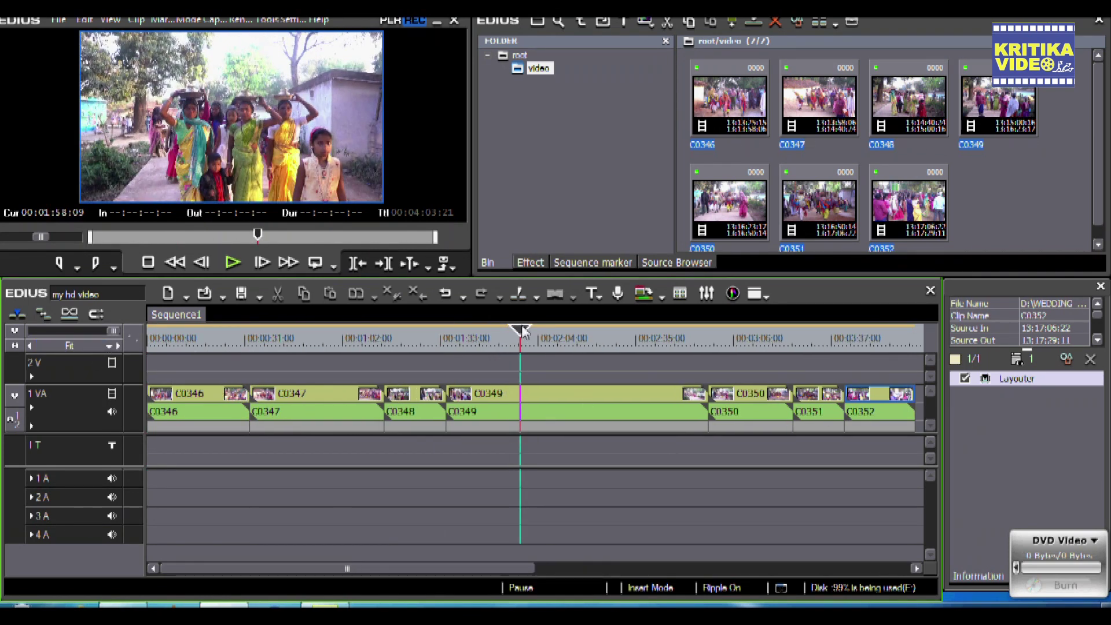
{"action": "left_click_drag", "start_coordinate": [522, 331], "coordinate": [149, 427]}
{"action": "left_click_drag", "start_coordinate": [113, 331], "coordinate": [87, 346]}
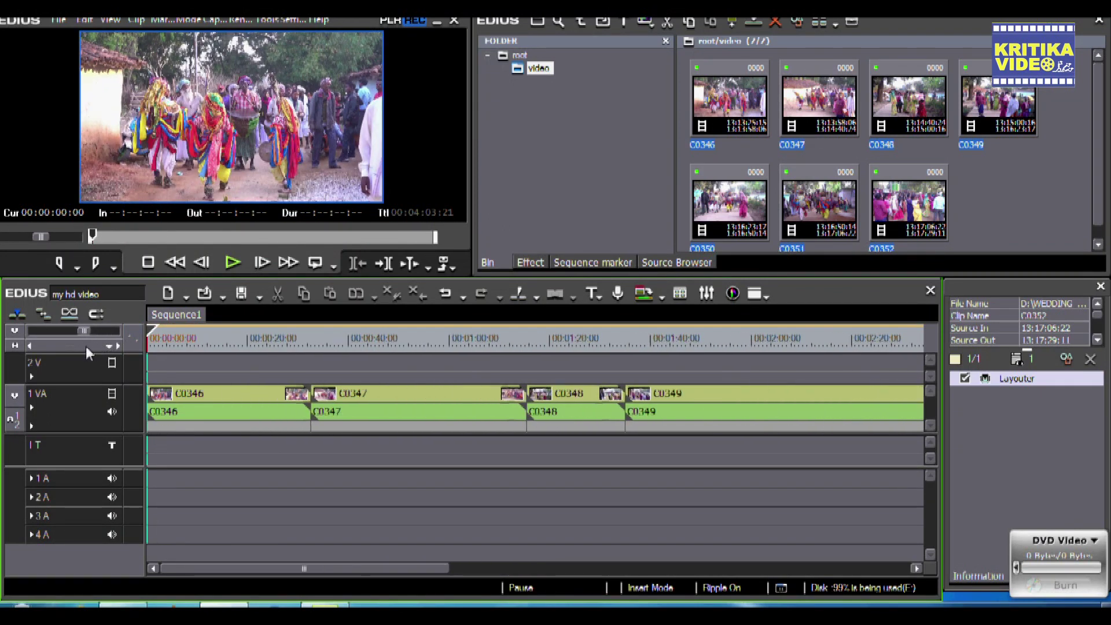
{"action": "left_click", "coordinate": [238, 263]}
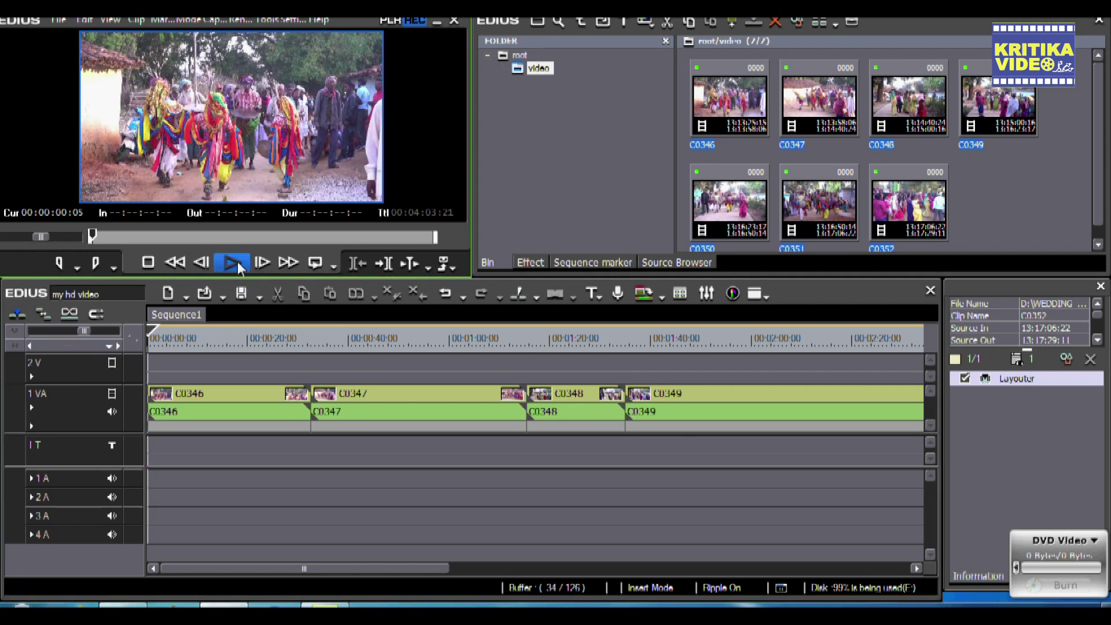
{"action": "left_click", "coordinate": [237, 261]}
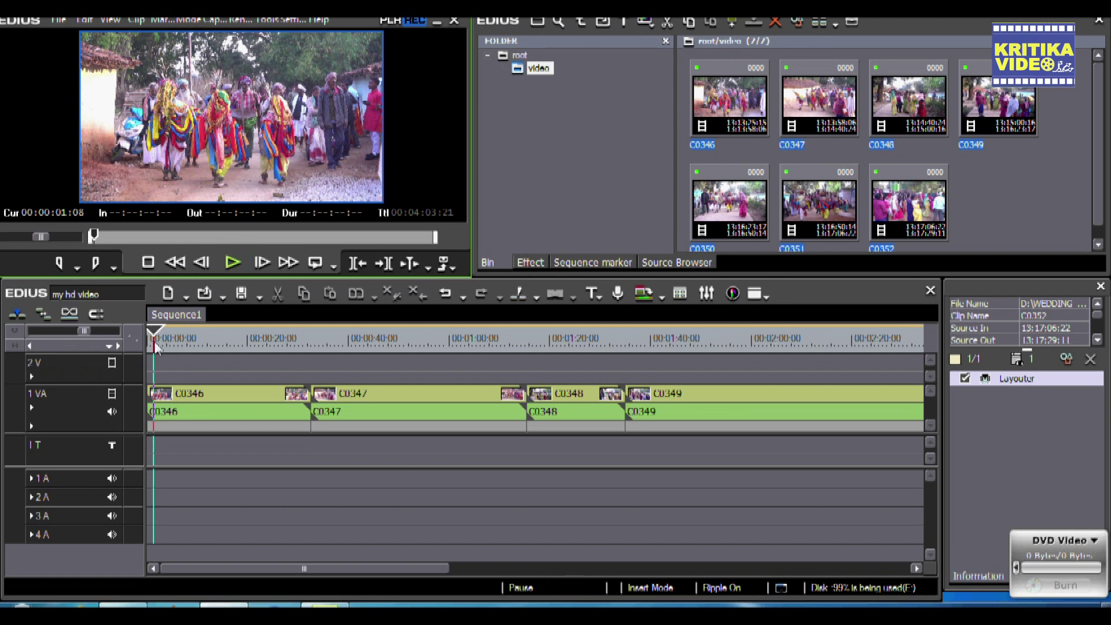
Set the timeline scale to 1 second and cut clip C0346 at 00:00:13:13.
{"action": "left_click_drag", "start_coordinate": [156, 331], "coordinate": [200, 433]}
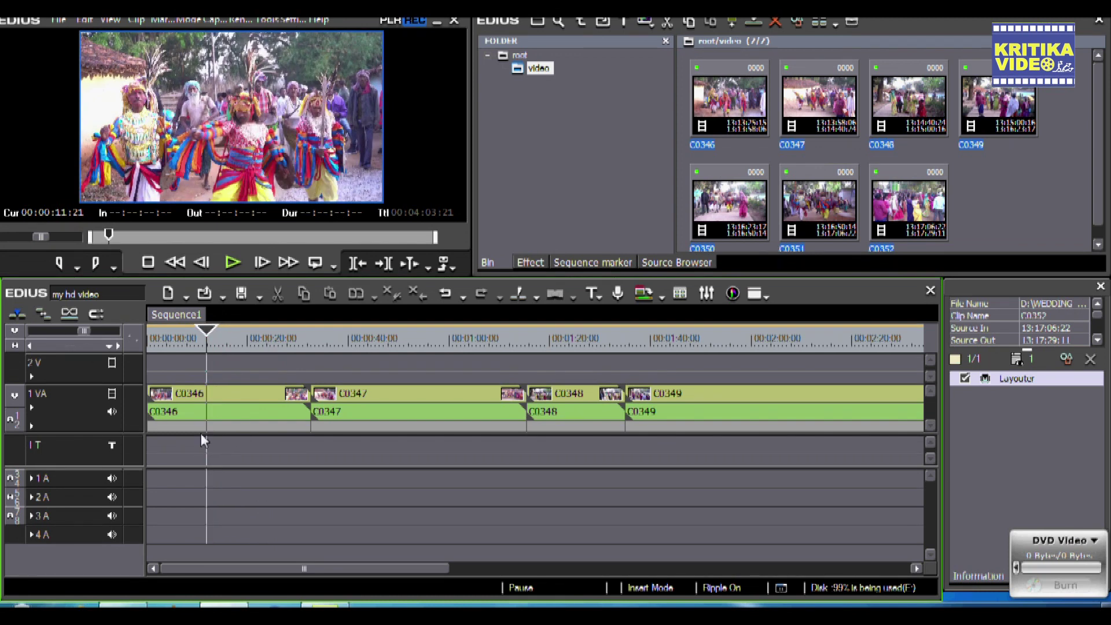
{"action": "left_click_drag", "start_coordinate": [82, 330], "coordinate": [87, 329]}
{"action": "left_click", "coordinate": [108, 346]}
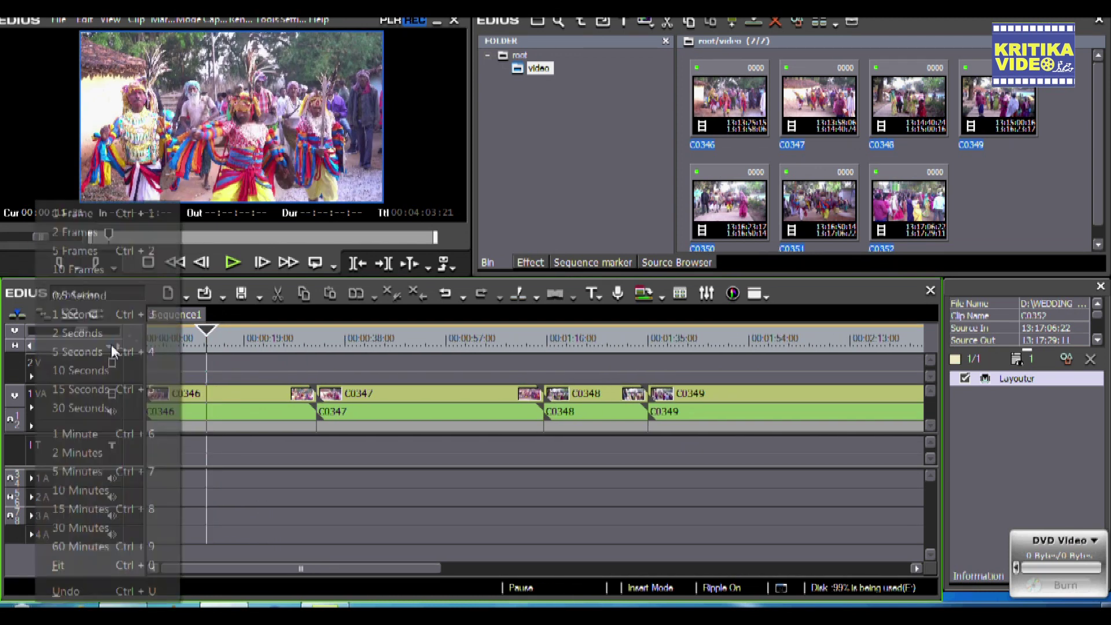
{"action": "left_click", "coordinate": [76, 314]}
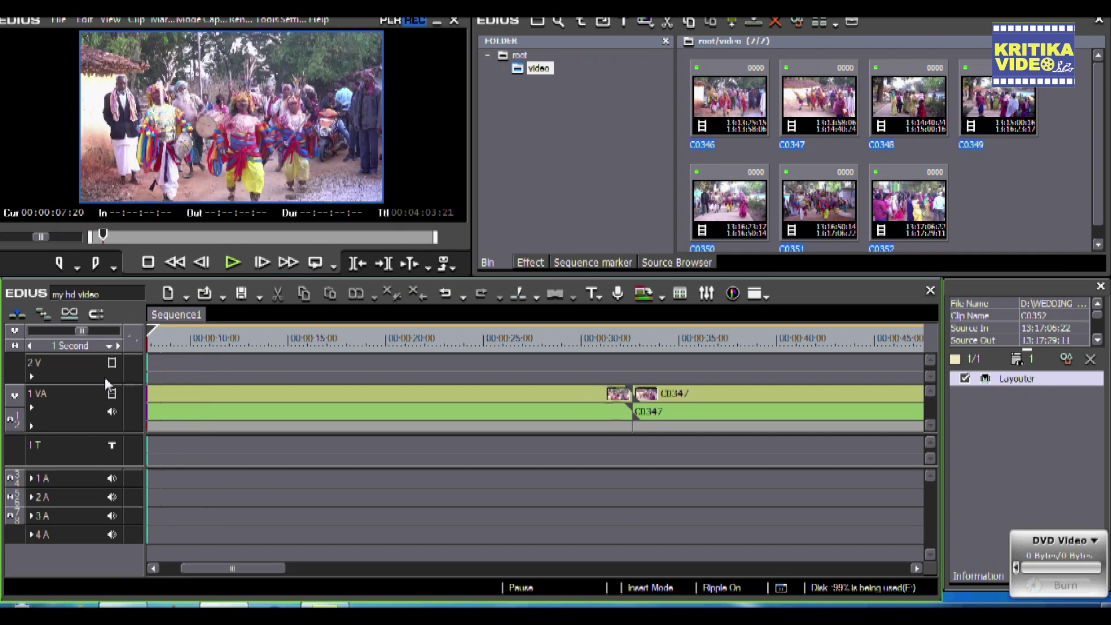
{"action": "key", "text": "Home"}
{"action": "left_click_drag", "start_coordinate": [171, 412], "coordinate": [412, 480]}
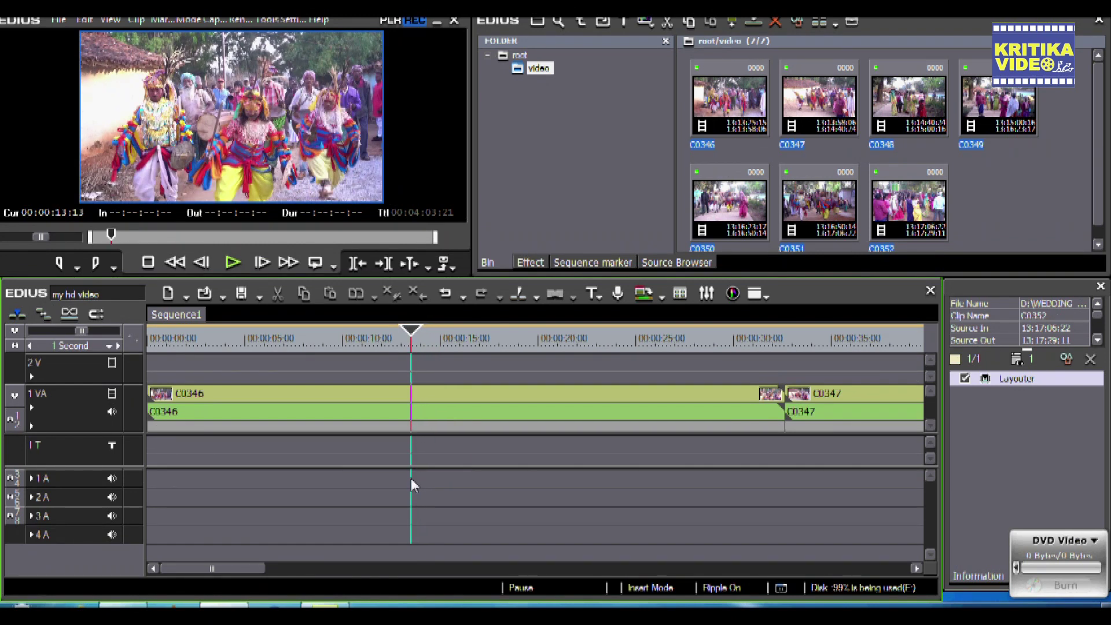
{"action": "left_click", "coordinate": [421, 416]}
{"action": "left_click", "coordinate": [519, 294]}
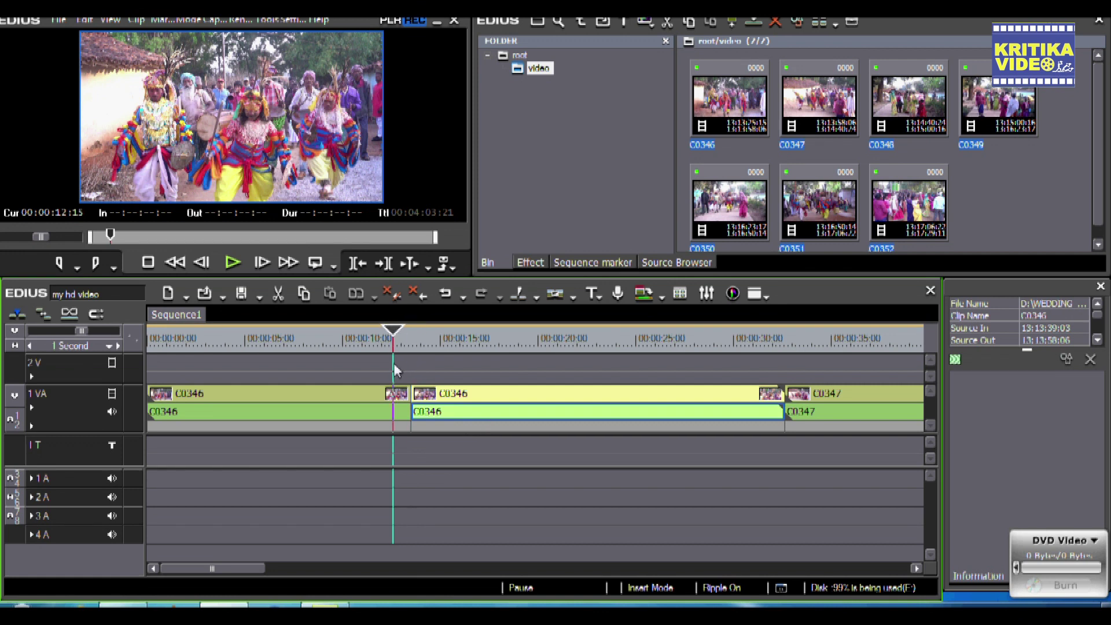
Play on to 00:00:20:16, cut C0346 there, and ripple delete the piece between the two cuts.
{"action": "left_click", "coordinate": [247, 265]}
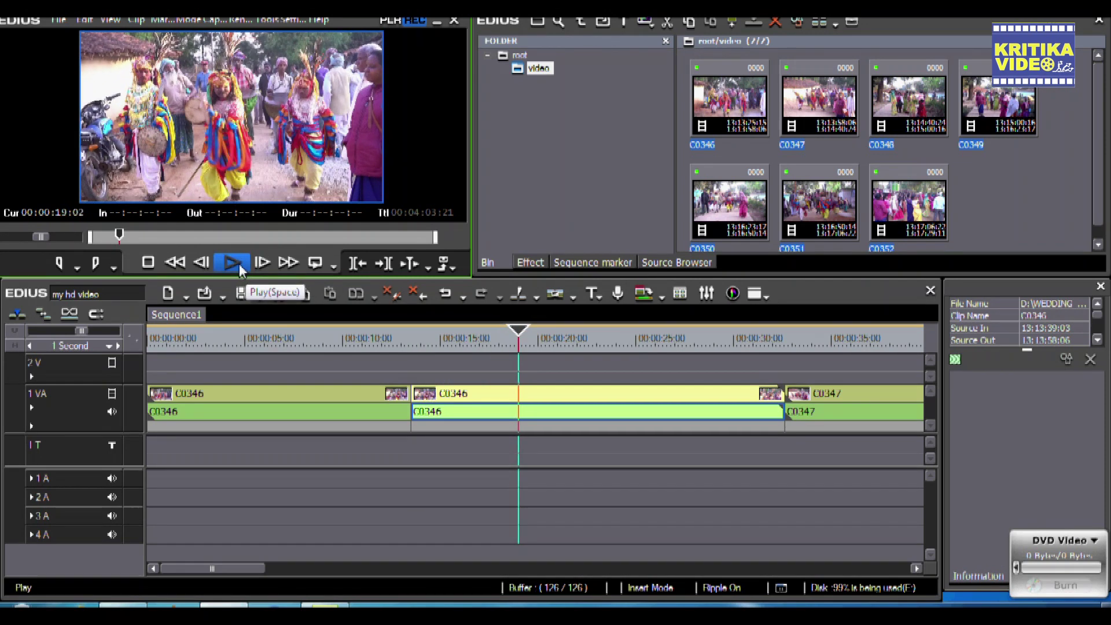
{"action": "left_click", "coordinate": [232, 263]}
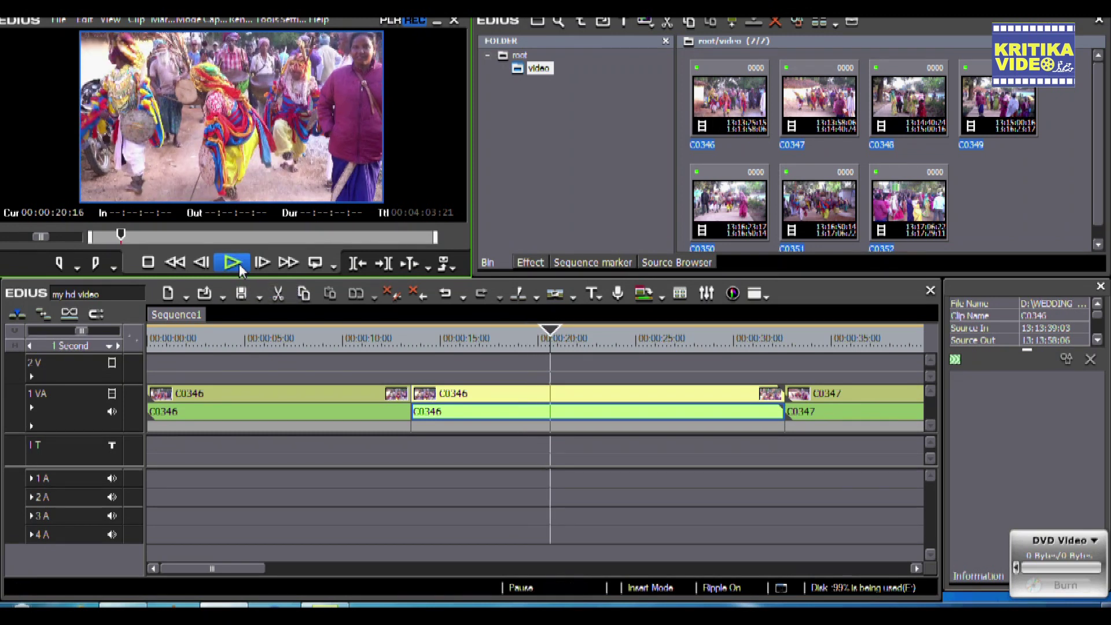
{"action": "left_click", "coordinate": [519, 293]}
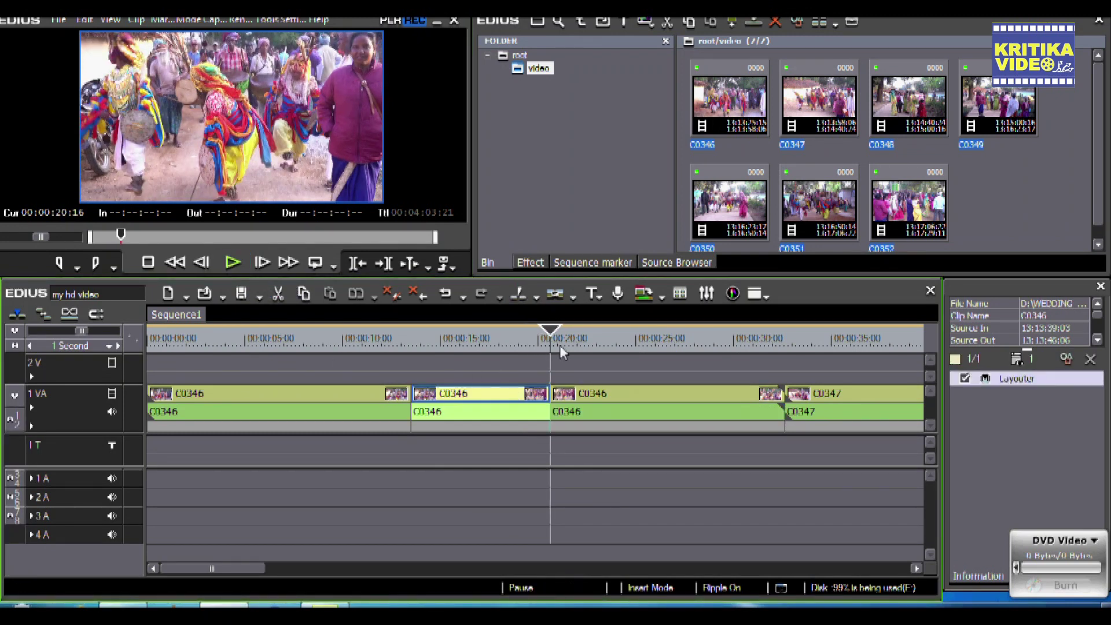
{"action": "left_click", "coordinate": [419, 295]}
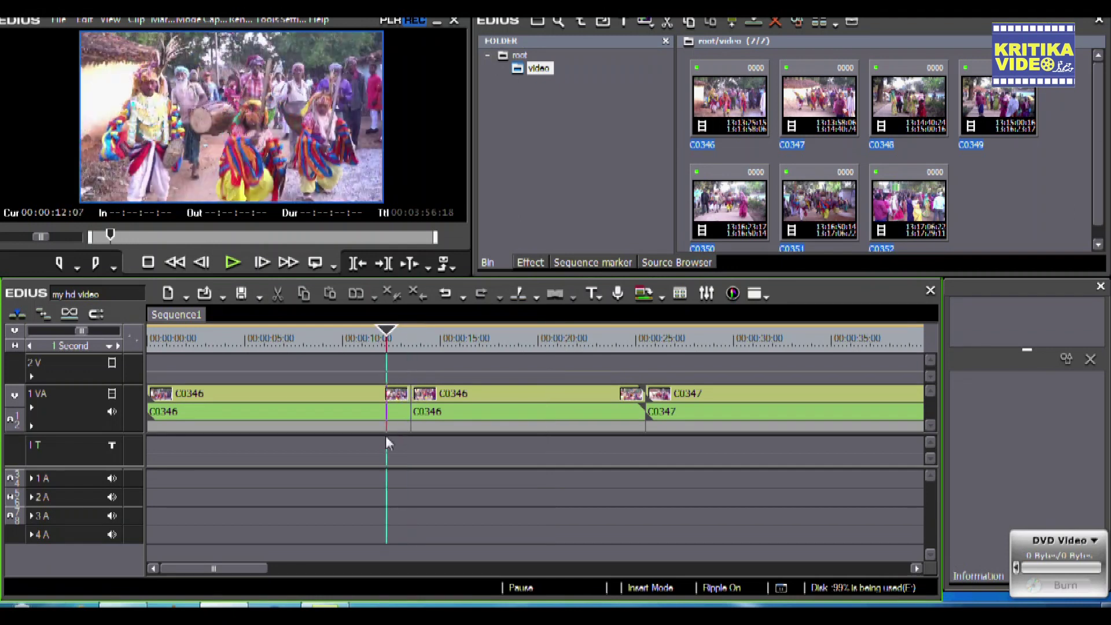
Play across the join between the two C0346 pieces to check the edit, and return to the cut point.
{"action": "left_click", "coordinate": [231, 262]}
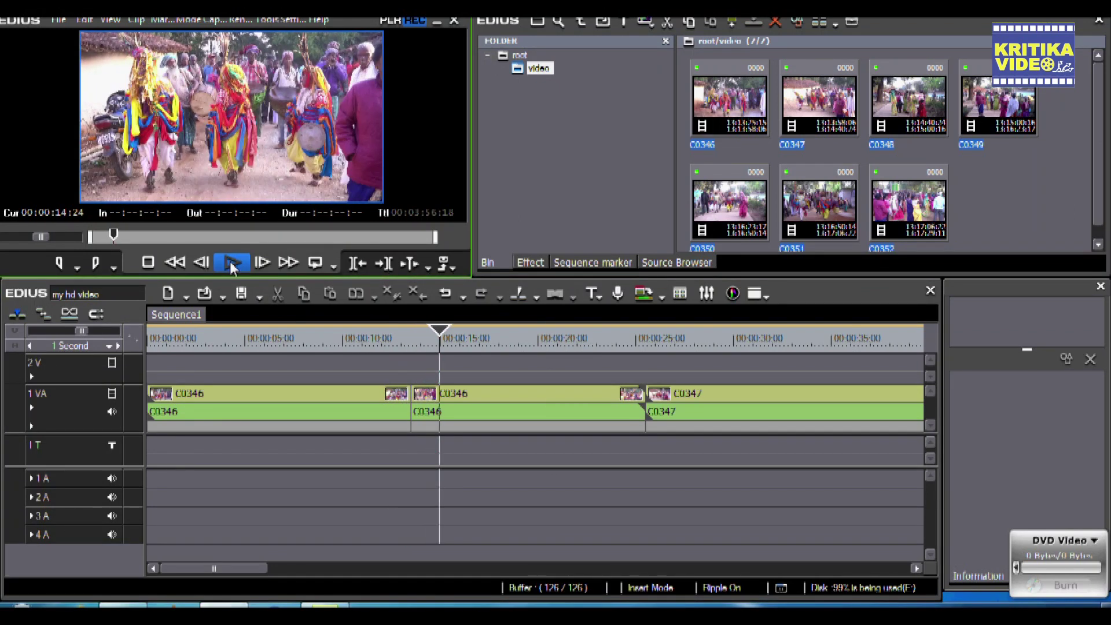
{"action": "left_click", "coordinate": [230, 263]}
{"action": "left_click", "coordinate": [409, 449]}
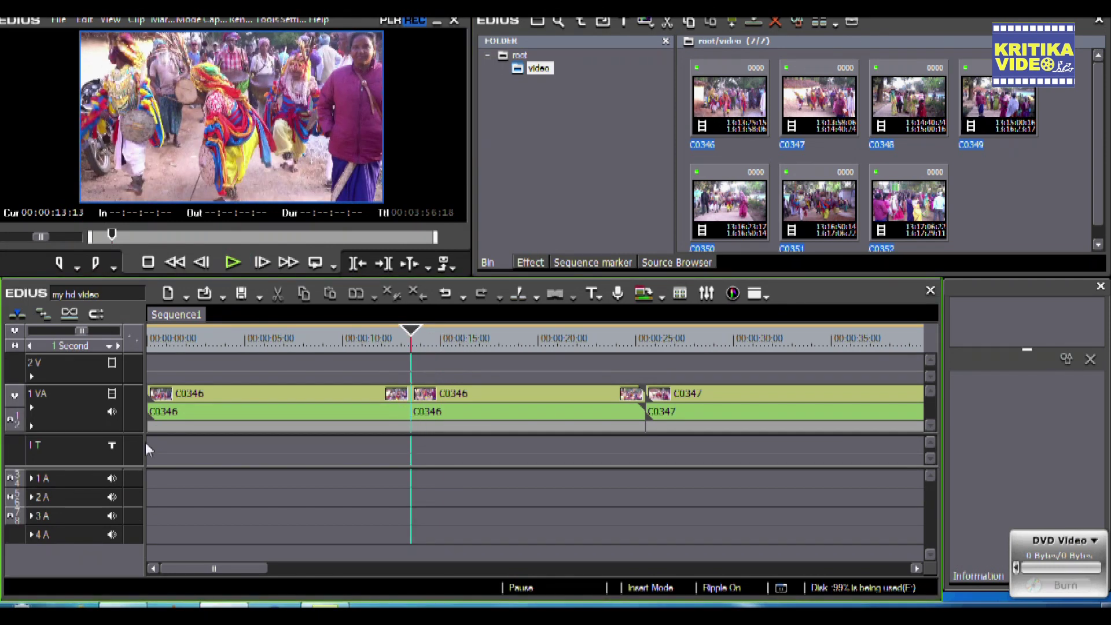
Add a new VA track below the existing 1VA track.
{"action": "right_click", "coordinate": [61, 407]}
{"action": "mouse_move", "coordinate": [165, 287]}
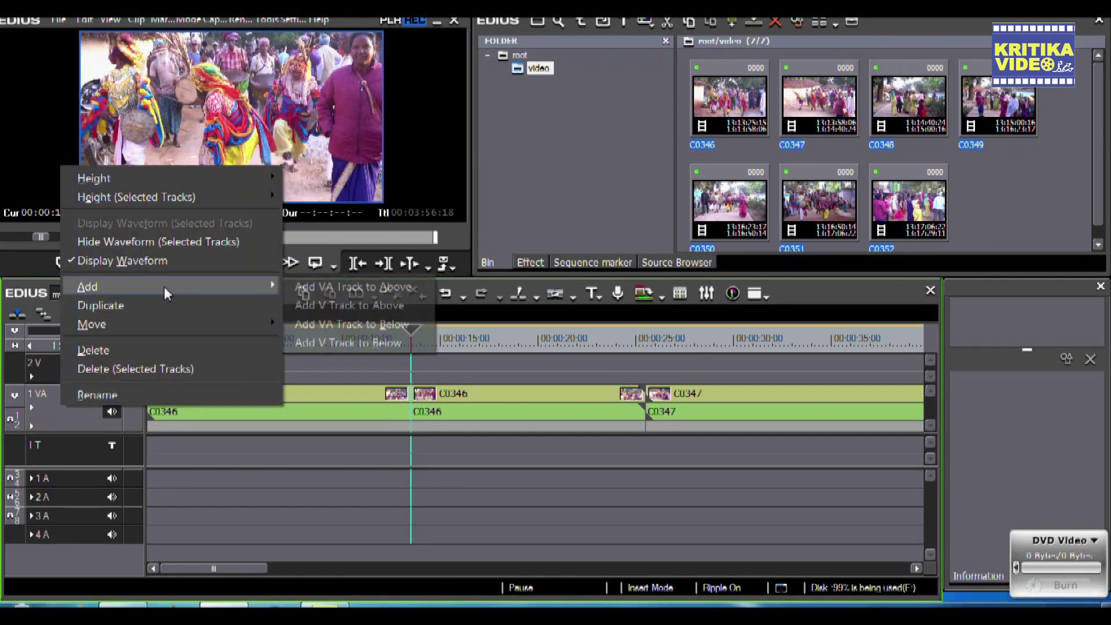
{"action": "left_click", "coordinate": [338, 322]}
{"action": "left_click", "coordinate": [454, 481]}
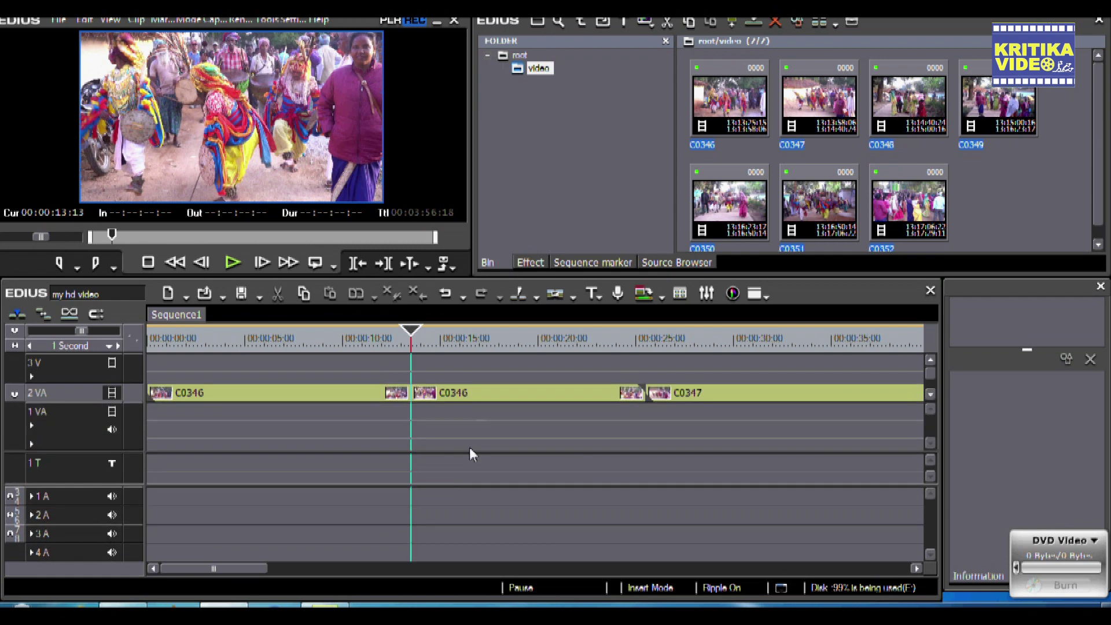
In overwrite mode, move the second C0346 piece down to 1VA and shift C0347 earlier on 2VA, overlapping adjoining clips by about 1 second.
{"action": "left_click_drag", "start_coordinate": [474, 400], "coordinate": [454, 436]}
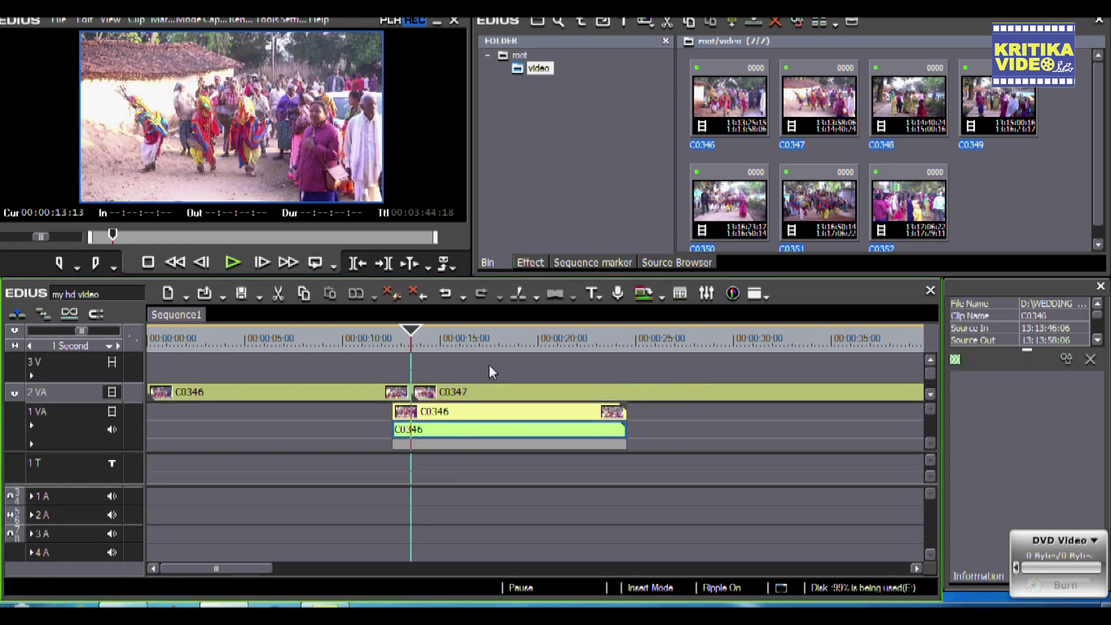
{"action": "left_click", "coordinate": [462, 299]}
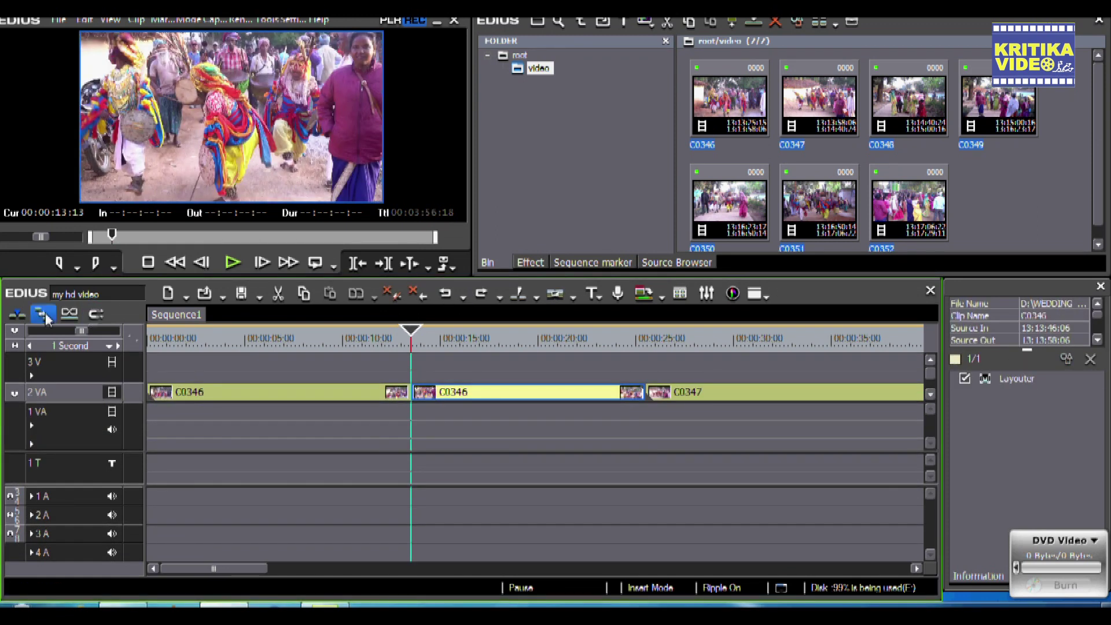
{"action": "key", "text": "Insert"}
{"action": "left_click_drag", "start_coordinate": [481, 280], "coordinate": [483, 185]}
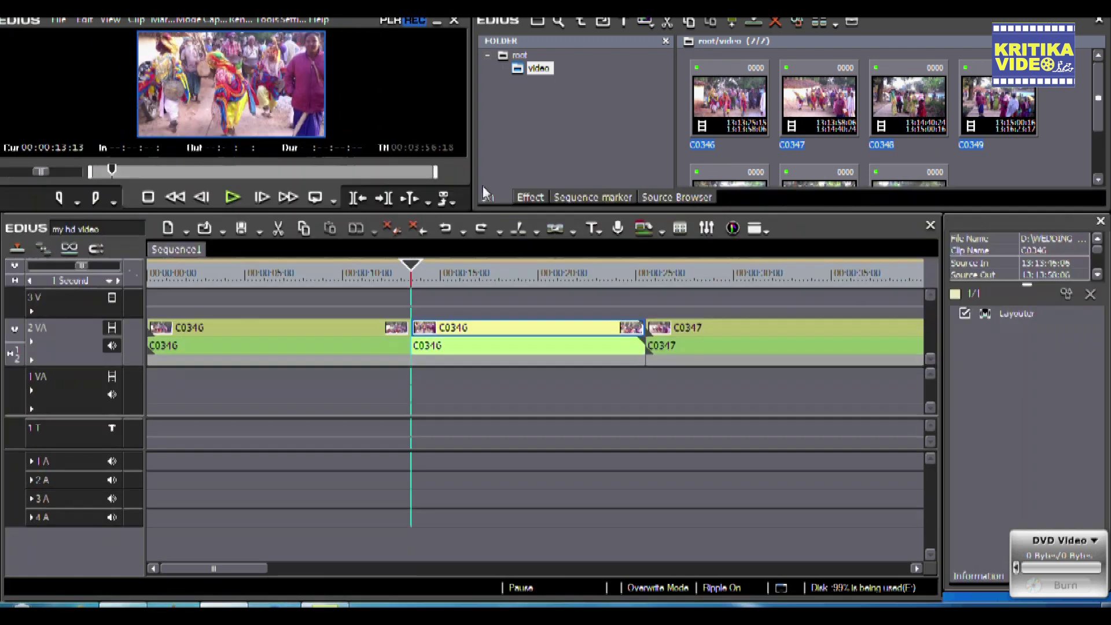
{"action": "left_click_drag", "start_coordinate": [478, 329], "coordinate": [461, 387]}
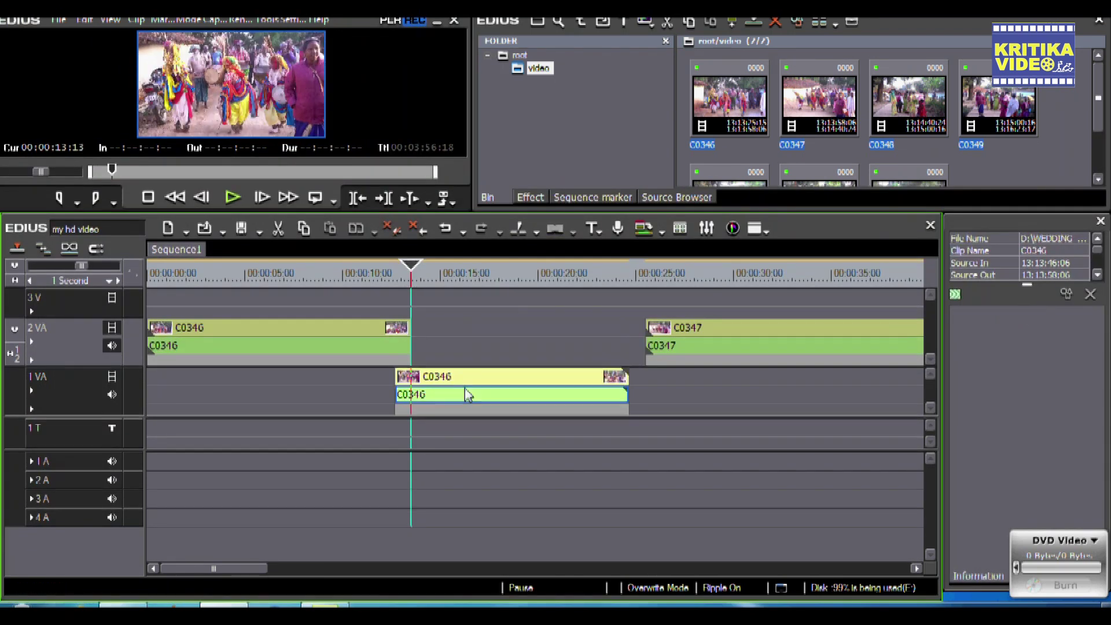
{"action": "left_click_drag", "start_coordinate": [667, 333], "coordinate": [649, 345]}
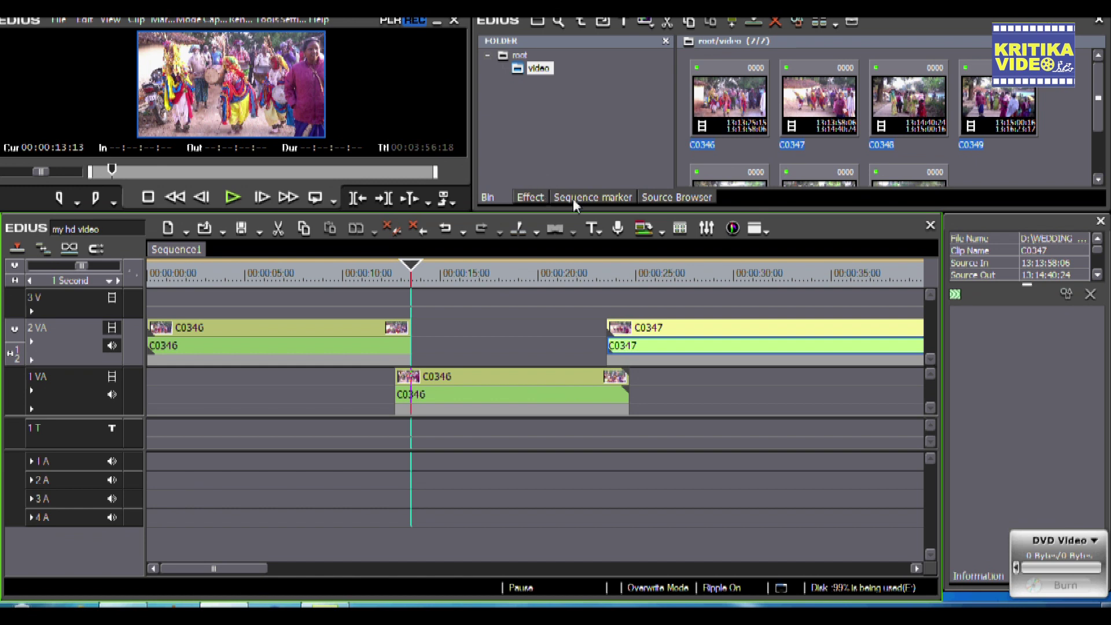
Apply the Alpha Custom Map transition at the end of the first C0346 on 2VA, and shift the second C0346 on 1VA slightly earlier.
{"action": "left_click", "coordinate": [531, 198]}
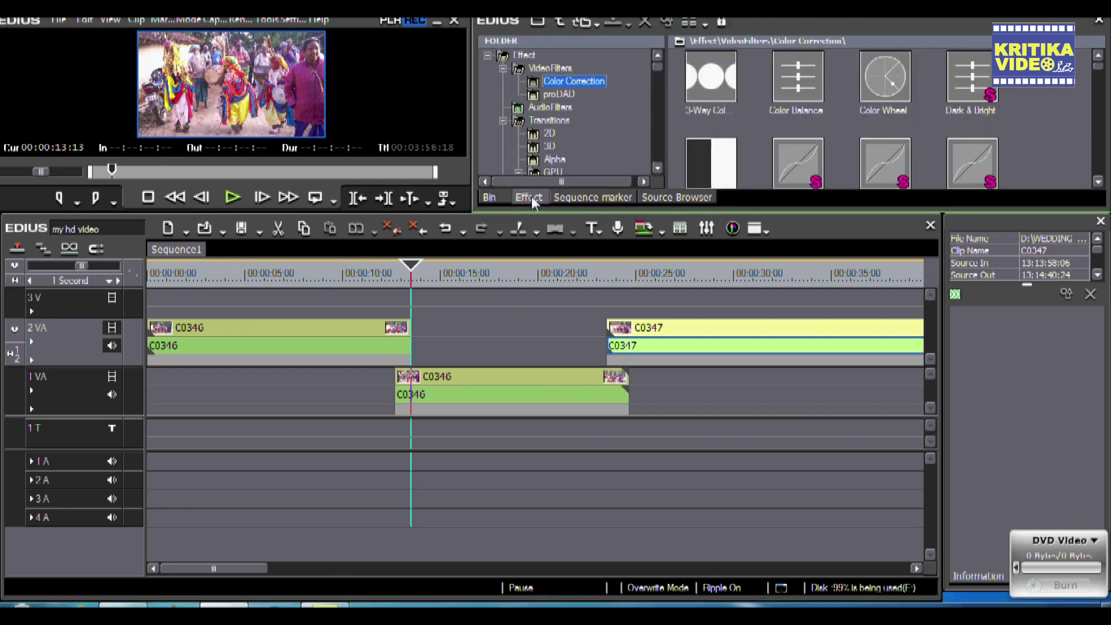
{"action": "left_click", "coordinate": [554, 160]}
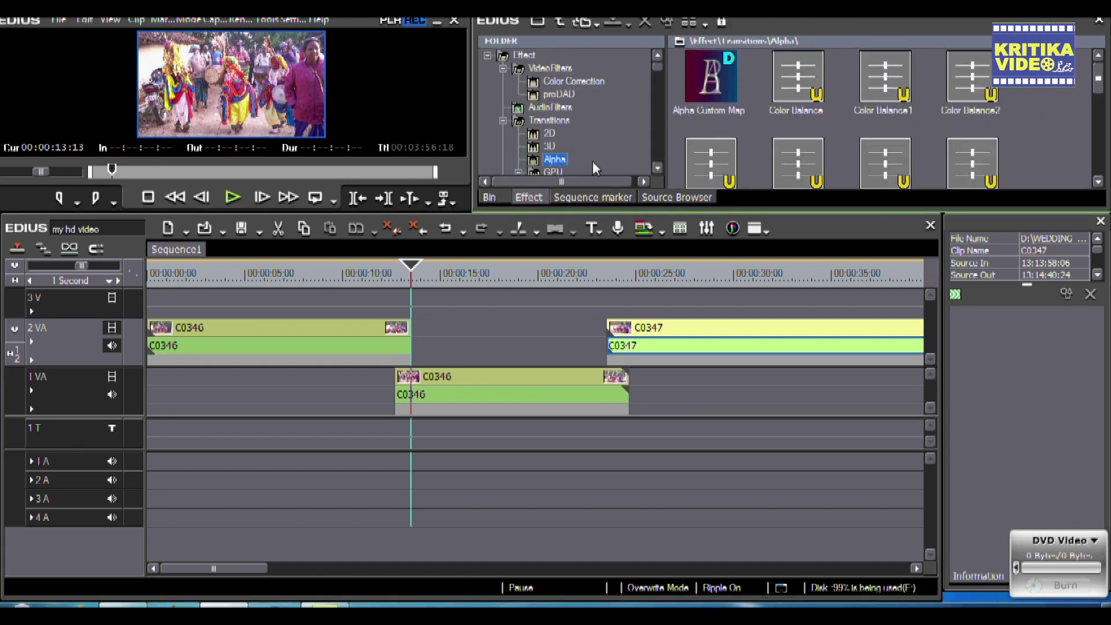
{"action": "left_click", "coordinate": [707, 85]}
{"action": "left_click_drag", "start_coordinate": [379, 368], "coordinate": [389, 364]}
{"action": "left_click", "coordinate": [456, 384]}
{"action": "left_click_drag", "start_coordinate": [455, 383], "coordinate": [452, 383]}
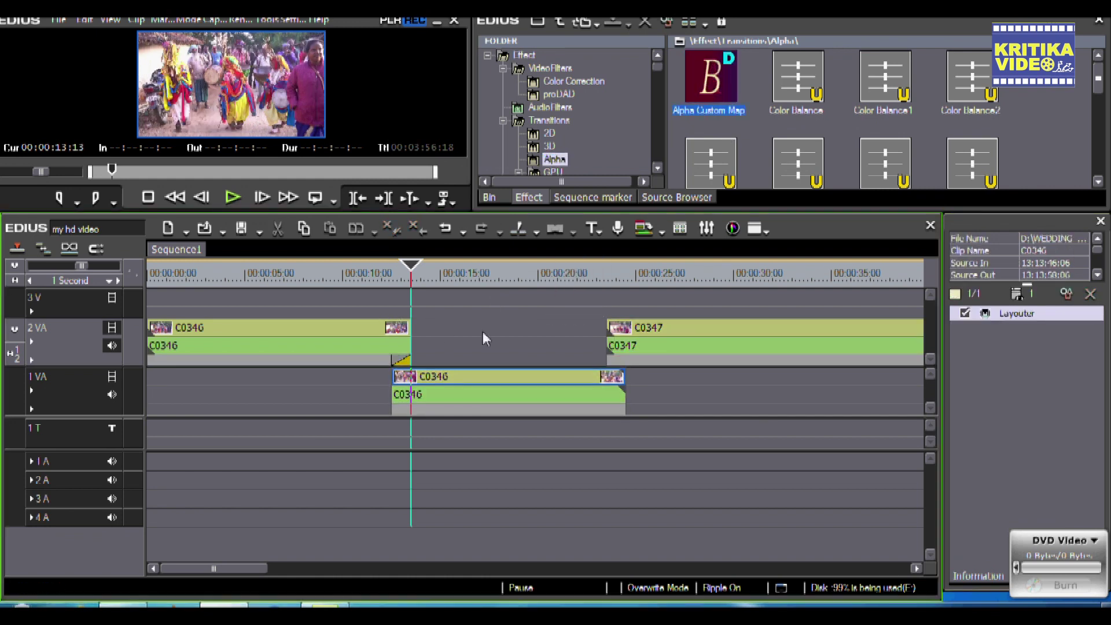
Preview the transition between the two C0346 pieces, and apply Alpha Custom Map at the start of C0347 on 2VA.
{"action": "left_click_drag", "start_coordinate": [412, 270], "coordinate": [294, 247]}
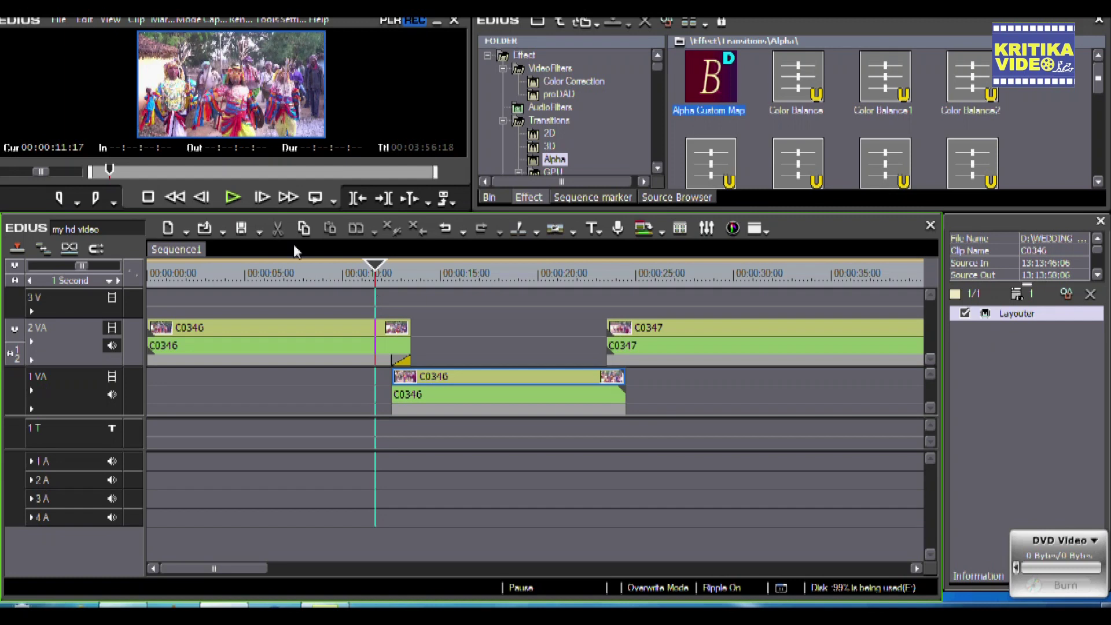
{"action": "left_click", "coordinate": [234, 199]}
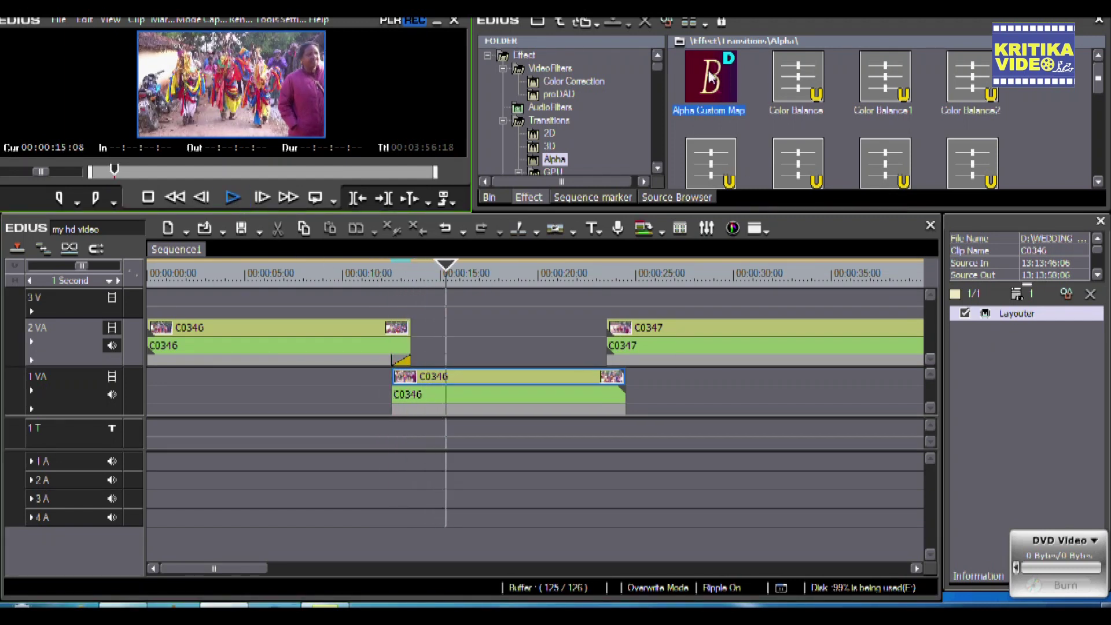
{"action": "left_click", "coordinate": [610, 363]}
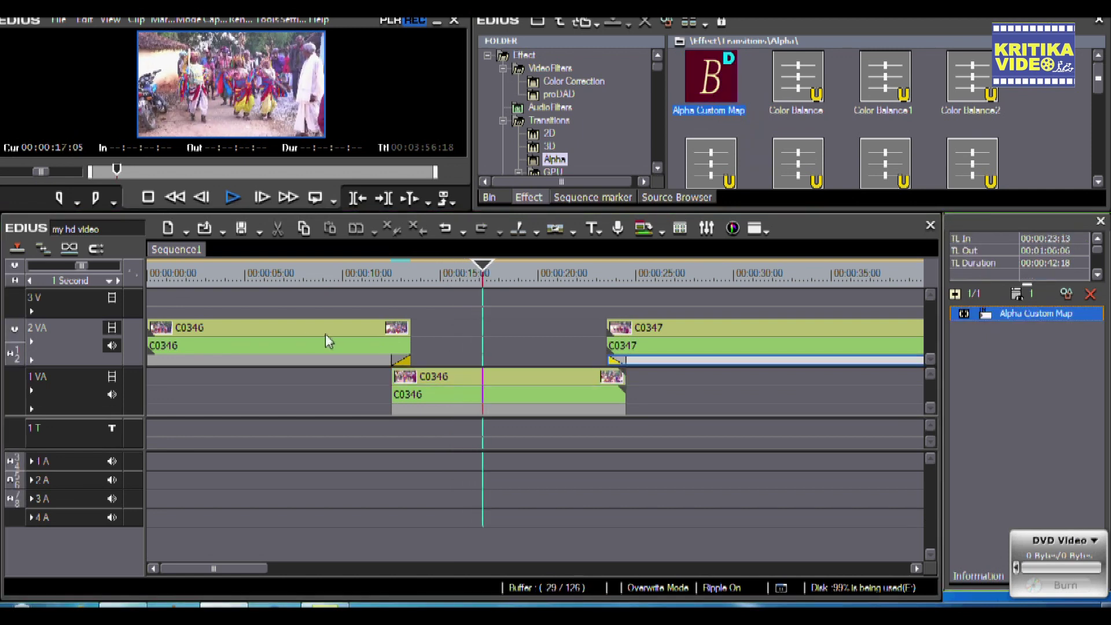
Play the overlap between the second C0346 piece and C0347 in full screen to check its transition.
{"action": "left_click", "coordinate": [85, 265]}
{"action": "left_click_drag", "start_coordinate": [85, 272], "coordinate": [61, 283]}
{"action": "left_click", "coordinate": [278, 368]}
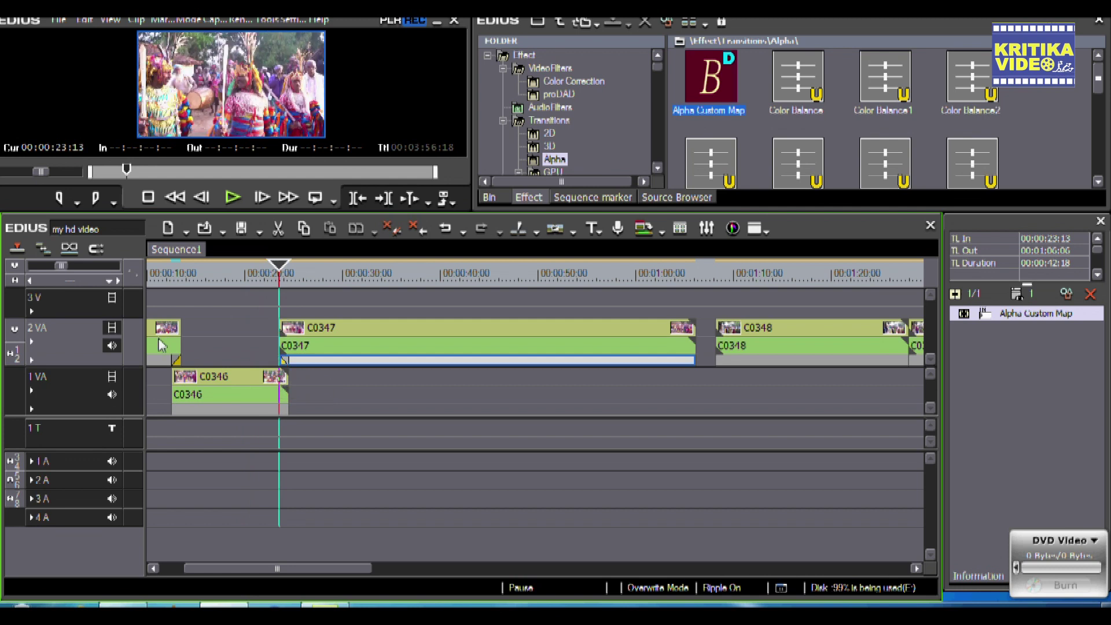
{"action": "left_click", "coordinate": [109, 282]}
{"action": "left_click", "coordinate": [90, 311]}
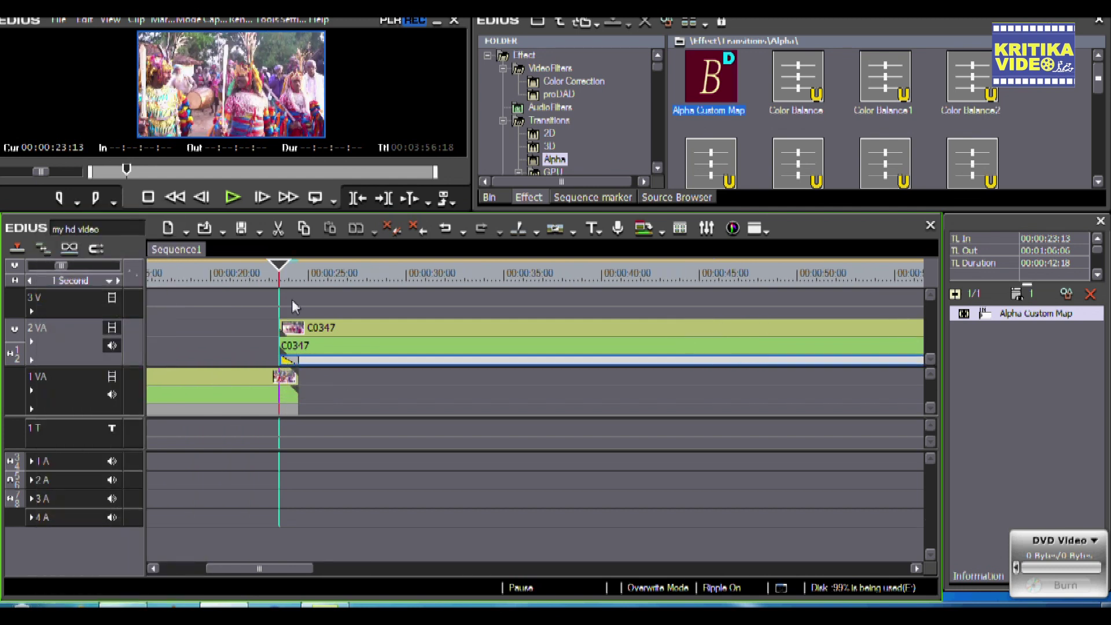
{"action": "left_click", "coordinate": [253, 371]}
{"action": "left_click", "coordinate": [234, 198]}
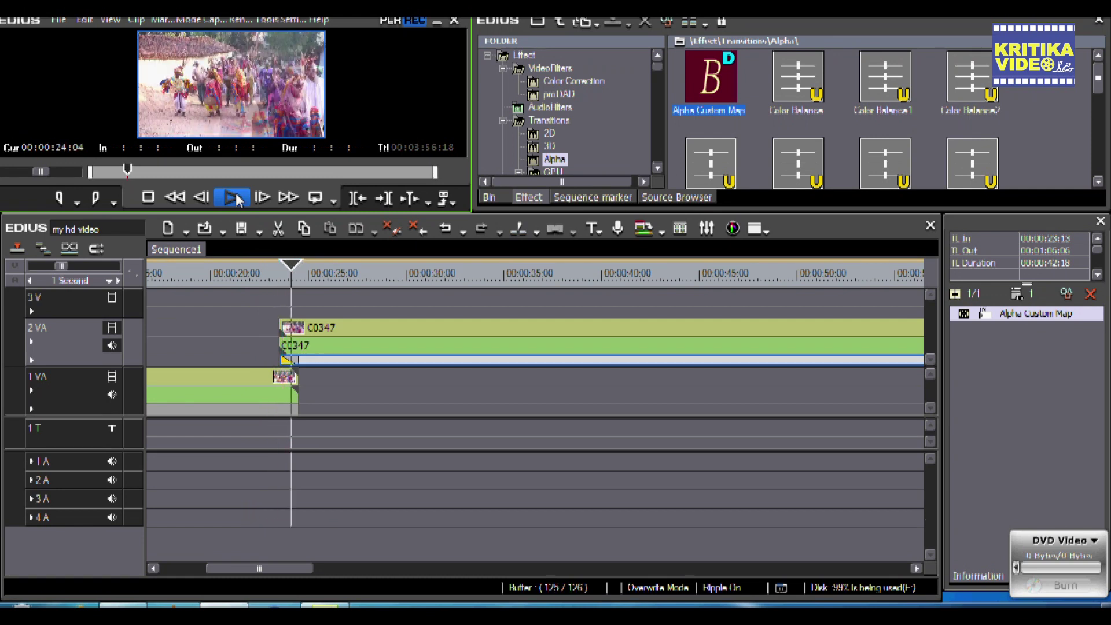
{"action": "left_click", "coordinate": [234, 383]}
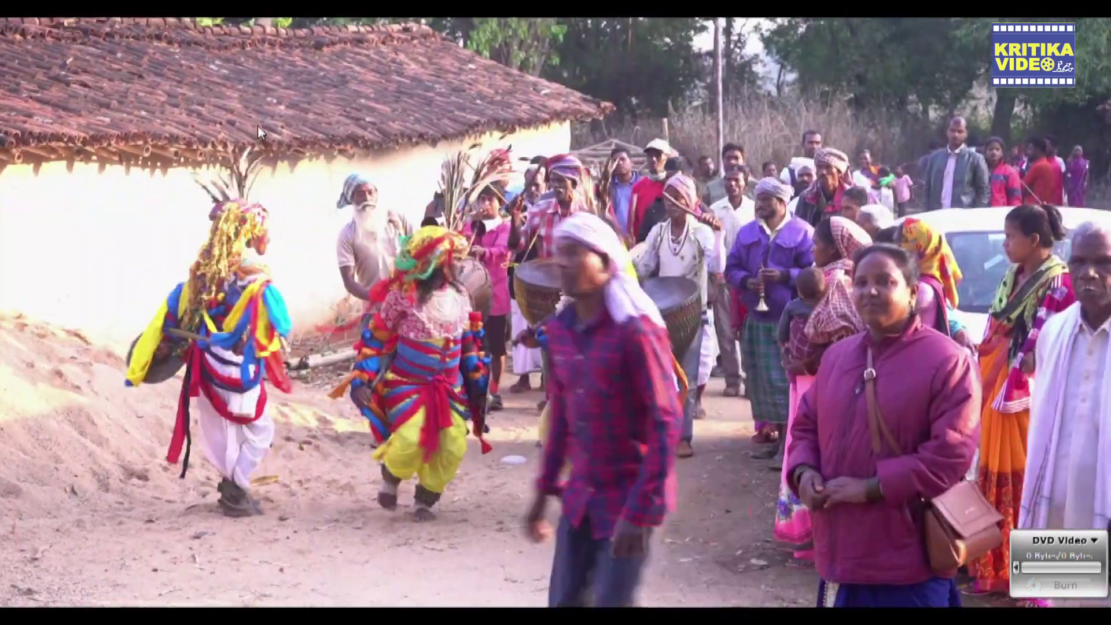
{"action": "key", "text": "Escape"}
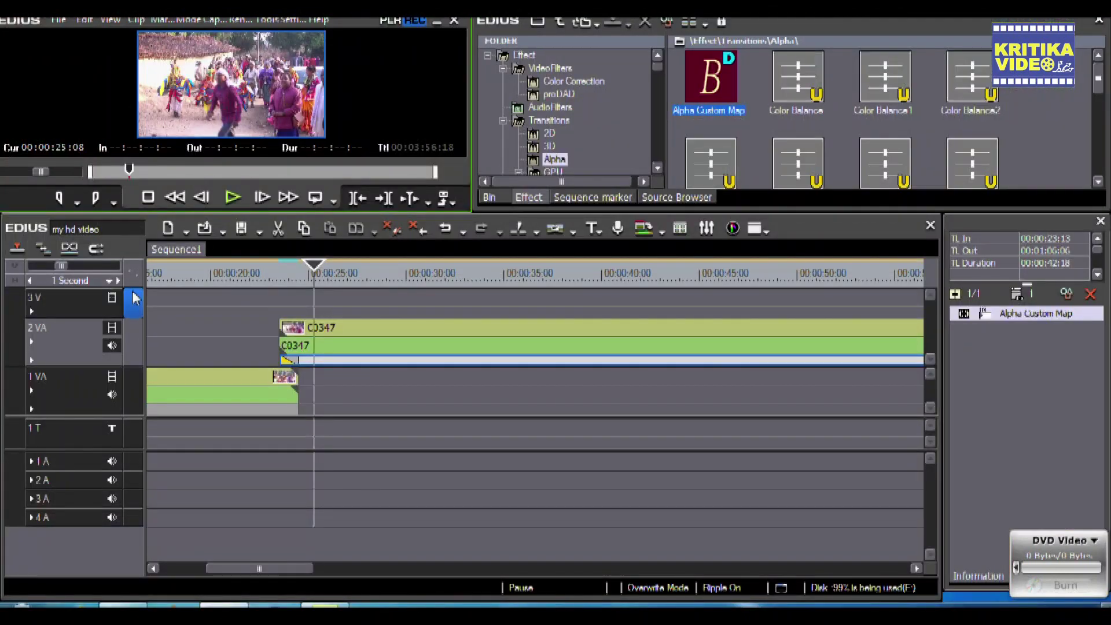
Move C0348 down to 1VA so that it overlaps the end of C0347 by about 1.5 seconds.
{"action": "left_click_drag", "start_coordinate": [61, 267], "coordinate": [84, 272]}
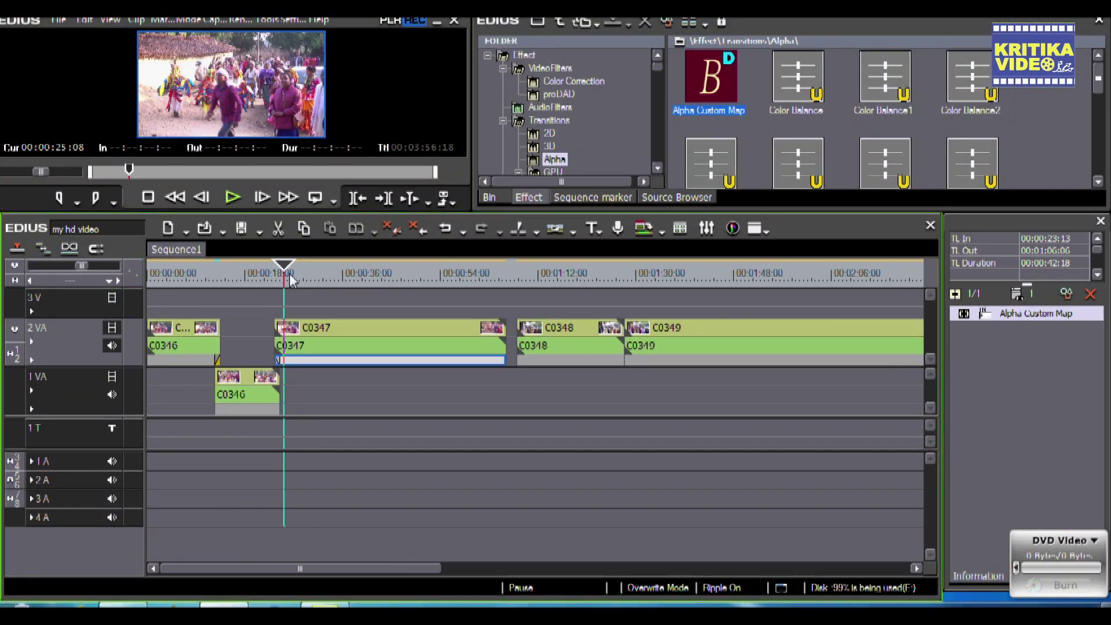
{"action": "left_click_drag", "start_coordinate": [291, 281], "coordinate": [535, 373]}
{"action": "left_click", "coordinate": [107, 280]}
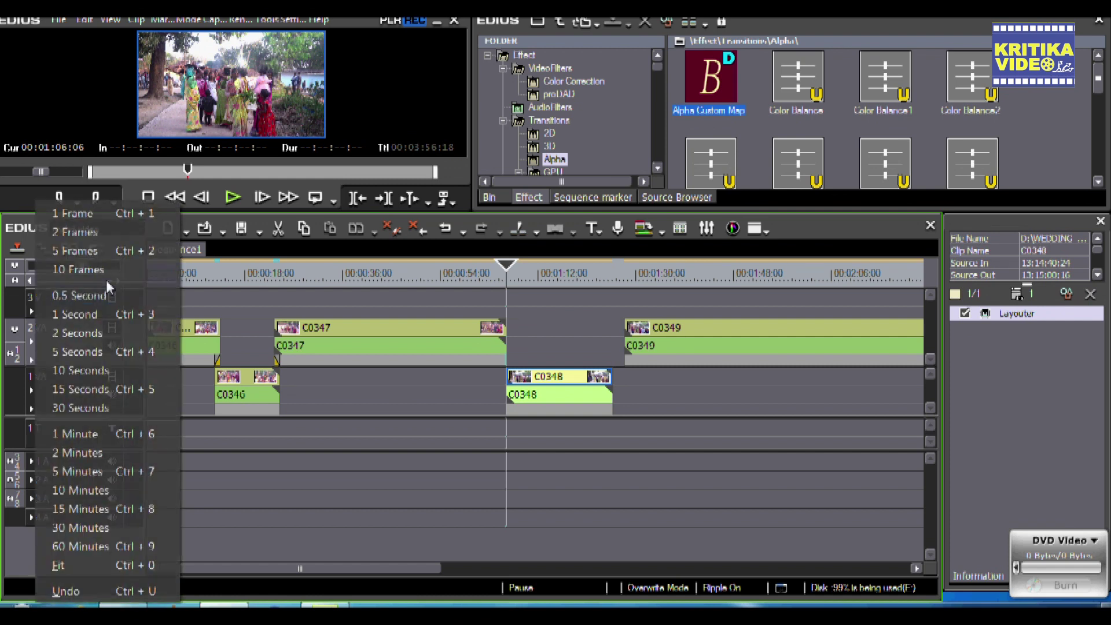
{"action": "left_click", "coordinate": [84, 314]}
{"action": "left_click", "coordinate": [579, 396]}
{"action": "left_click_drag", "start_coordinate": [578, 388], "coordinate": [578, 388]}
Apply the 2D Border Wipe transition at the end of C0347, and shift C0348 later to leave about 1 second of overlap.
{"action": "left_click", "coordinate": [544, 136]}
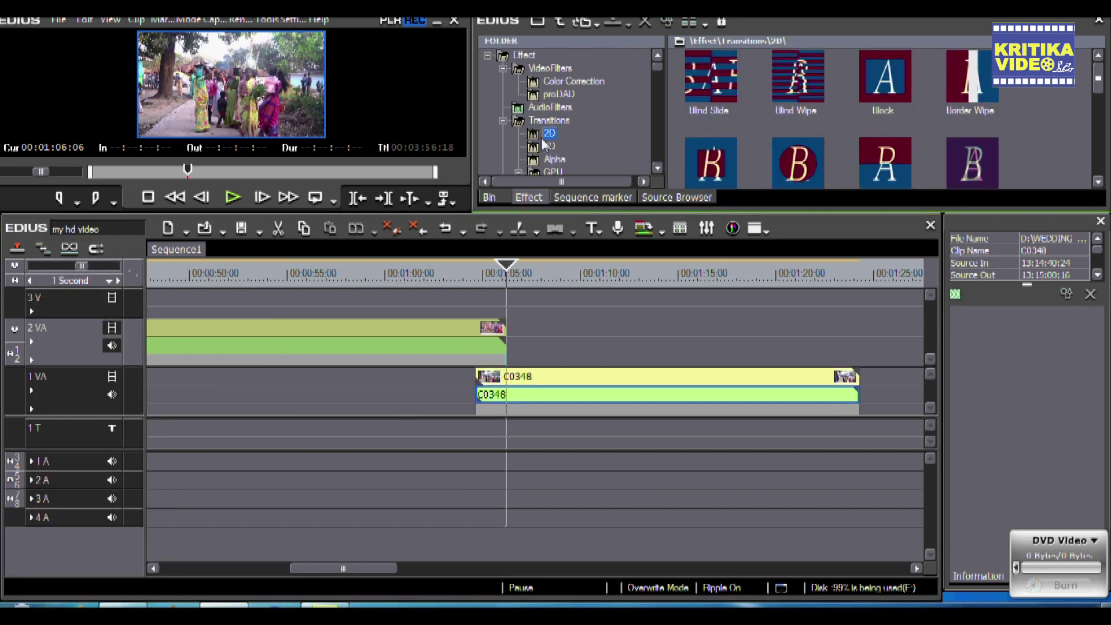
{"action": "left_click_drag", "start_coordinate": [977, 81], "coordinate": [612, 313]}
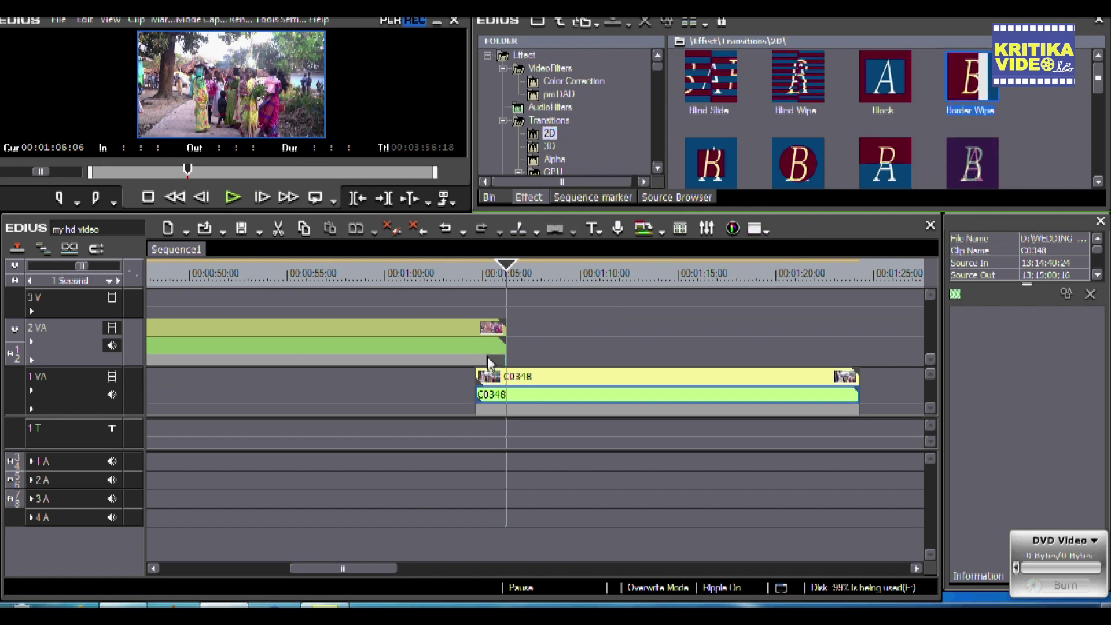
{"action": "left_click_drag", "start_coordinate": [487, 357], "coordinate": [488, 357]}
{"action": "left_click_drag", "start_coordinate": [544, 378], "coordinate": [555, 376]}
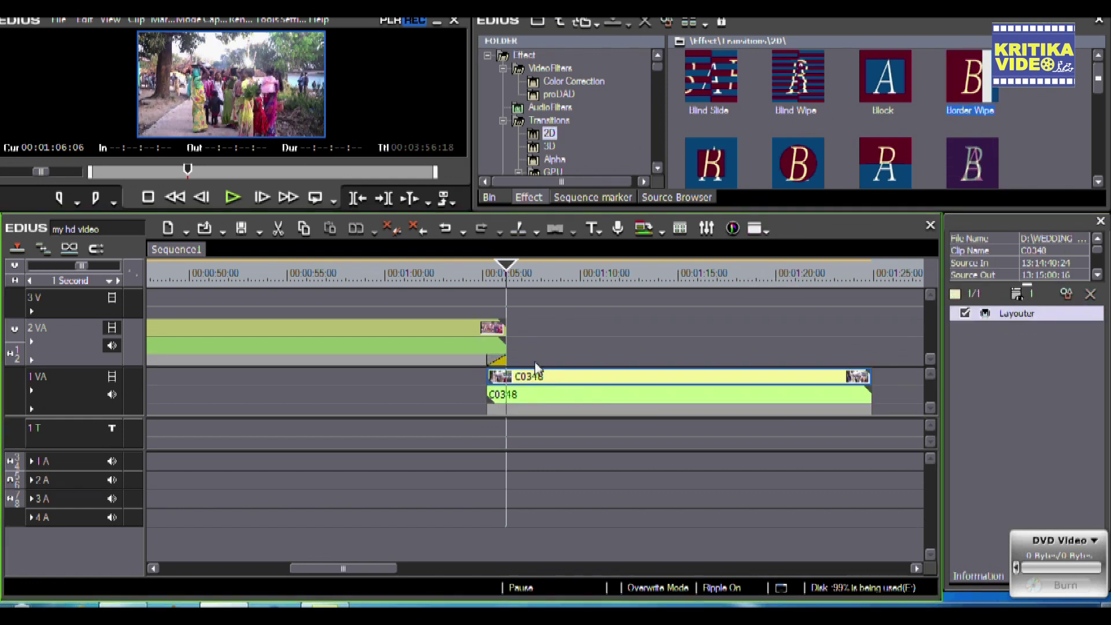
Play the Border Wipe between C0347 and C0348 in full screen from 00:01:03:23.
{"action": "left_click", "coordinate": [227, 200]}
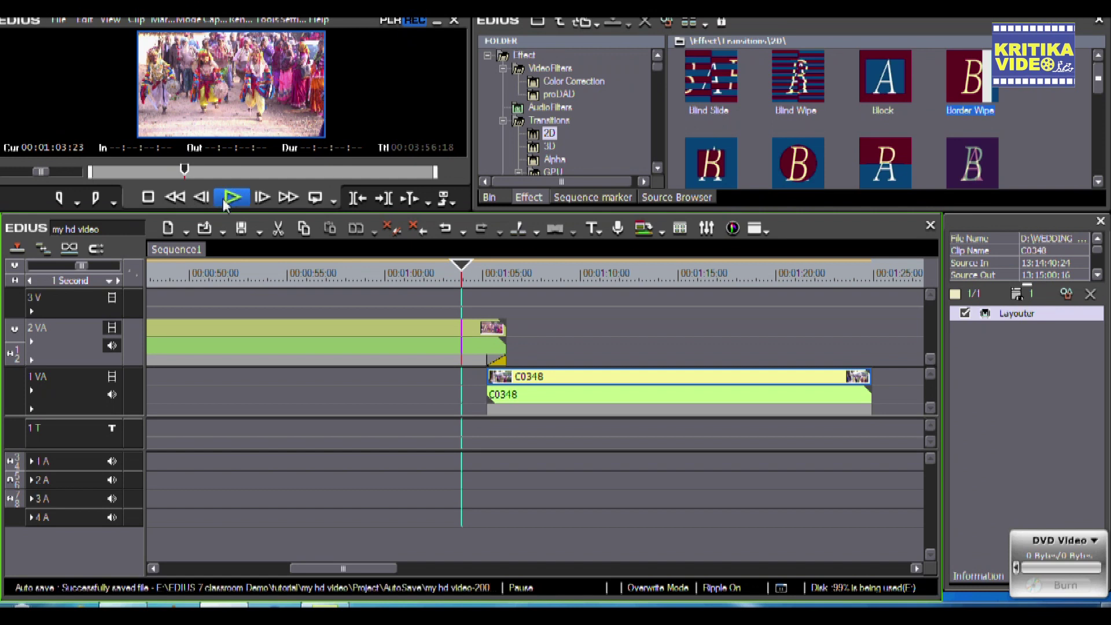
{"action": "double_click", "coordinate": [226, 102]}
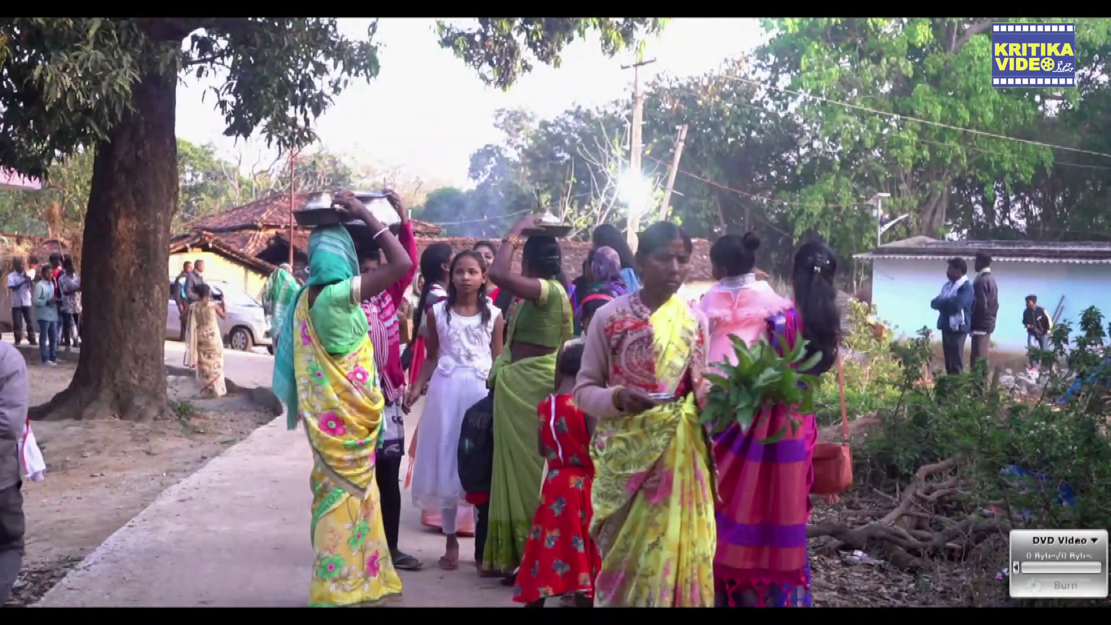
{"action": "key", "text": "Escape"}
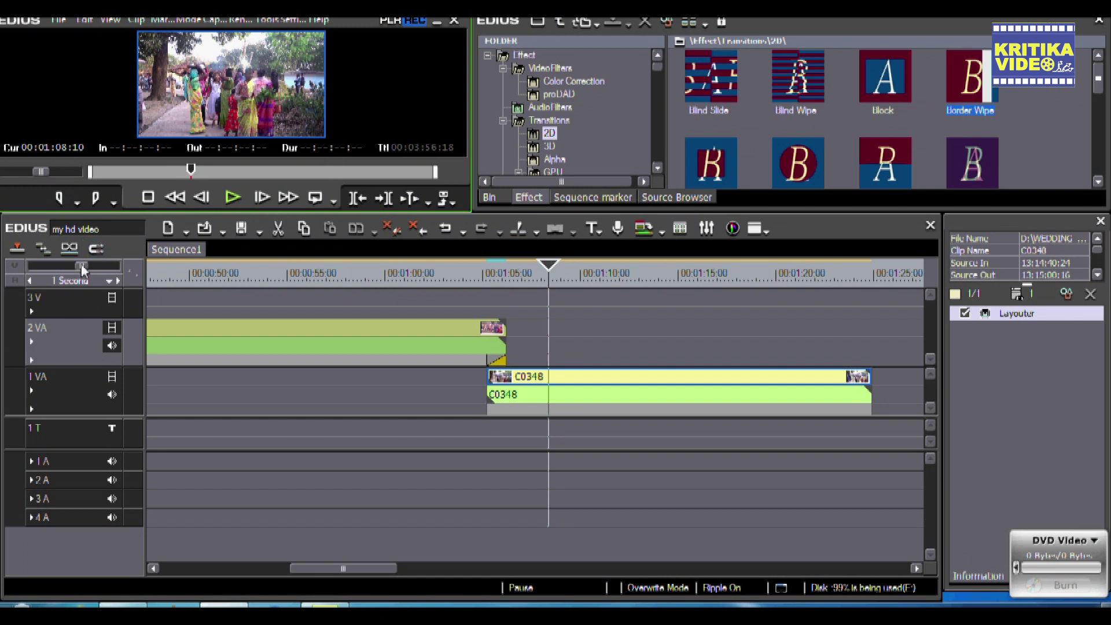
Shift C0349 on 2VA to start at 00:01:23:04, overlapping the end of C0348, and apply the 2D Circle transition at its start.
{"action": "left_click_drag", "start_coordinate": [81, 265], "coordinate": [100, 265]}
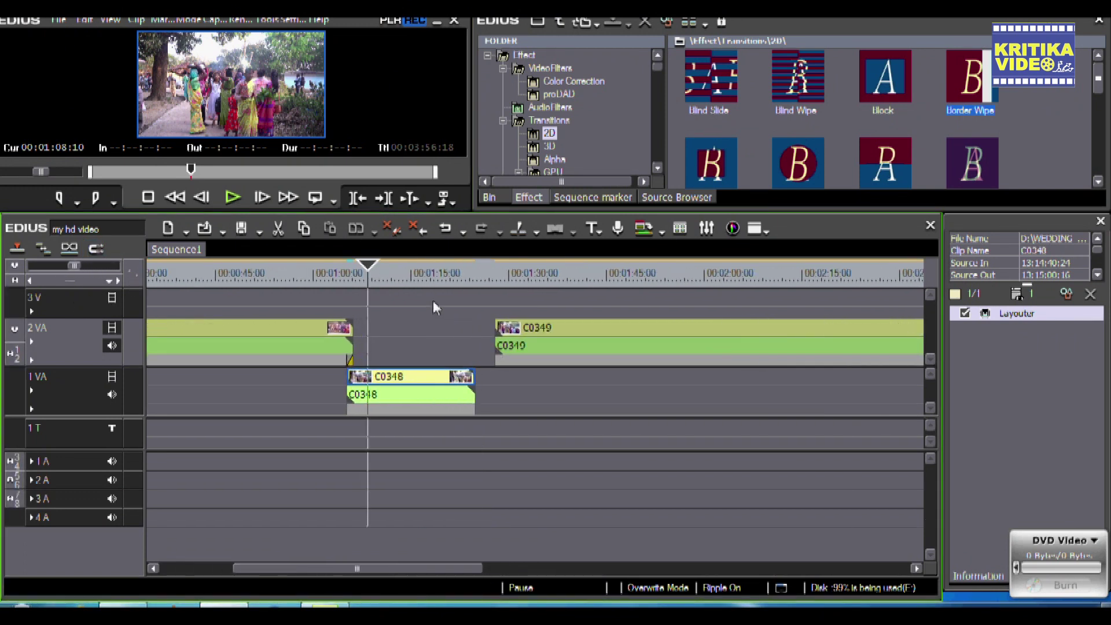
{"action": "left_click_drag", "start_coordinate": [371, 279], "coordinate": [463, 399]}
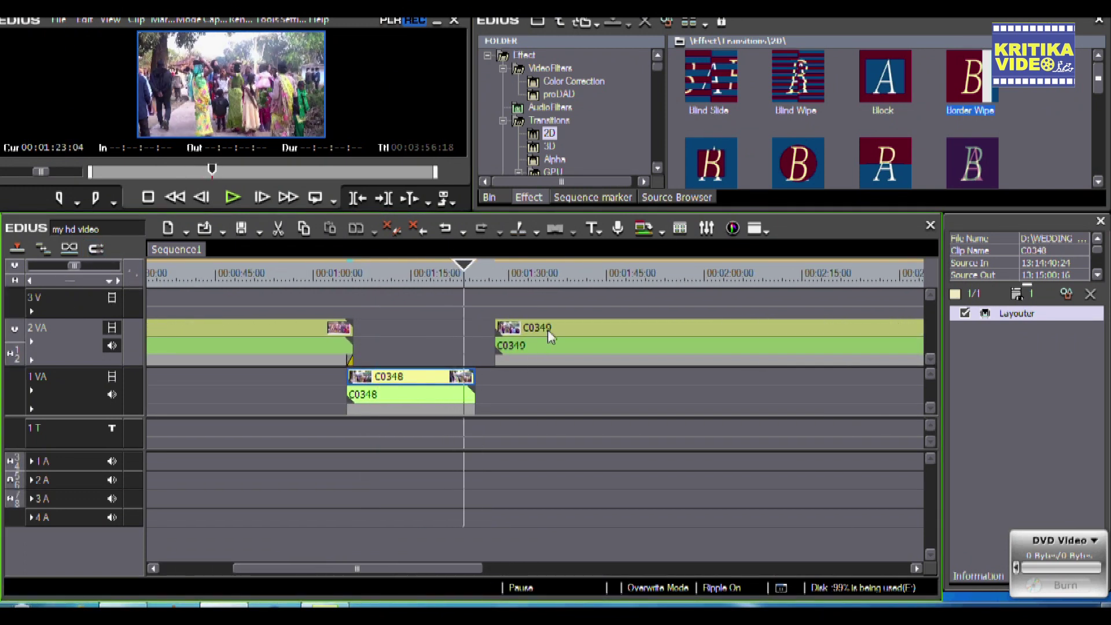
{"action": "left_click_drag", "start_coordinate": [548, 330], "coordinate": [517, 341]}
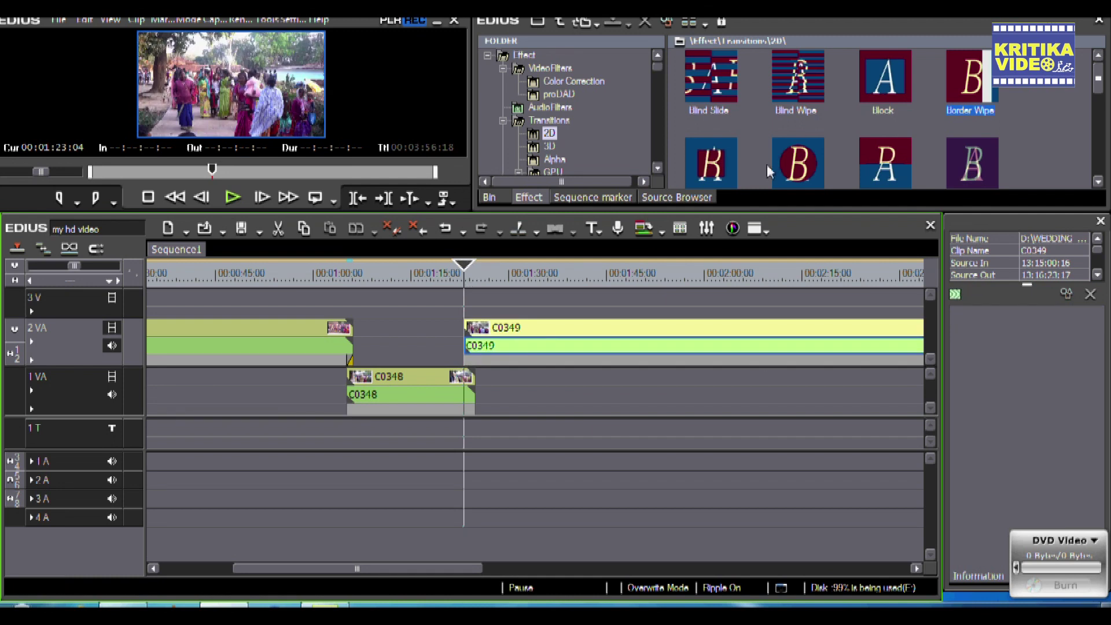
{"action": "left_click_drag", "start_coordinate": [775, 165], "coordinate": [501, 360]}
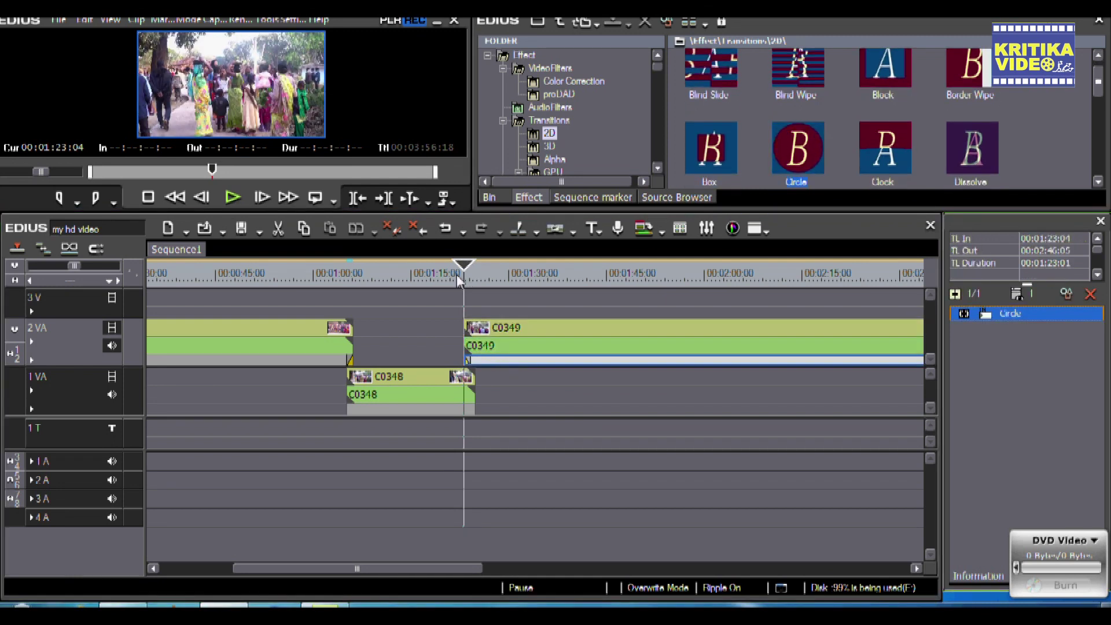
Cut C0349 at 00:01:56:04 and delete the piece before the cut.
{"action": "left_click", "coordinate": [913, 398]}
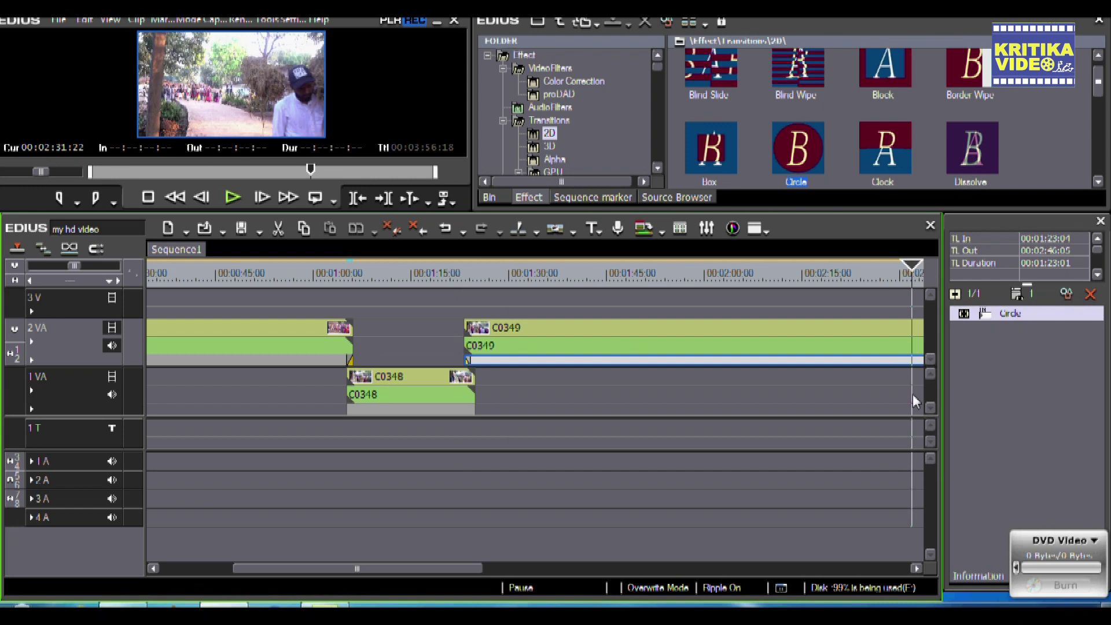
{"action": "left_click_drag", "start_coordinate": [913, 396], "coordinate": [679, 381]}
{"action": "left_click", "coordinate": [521, 230]}
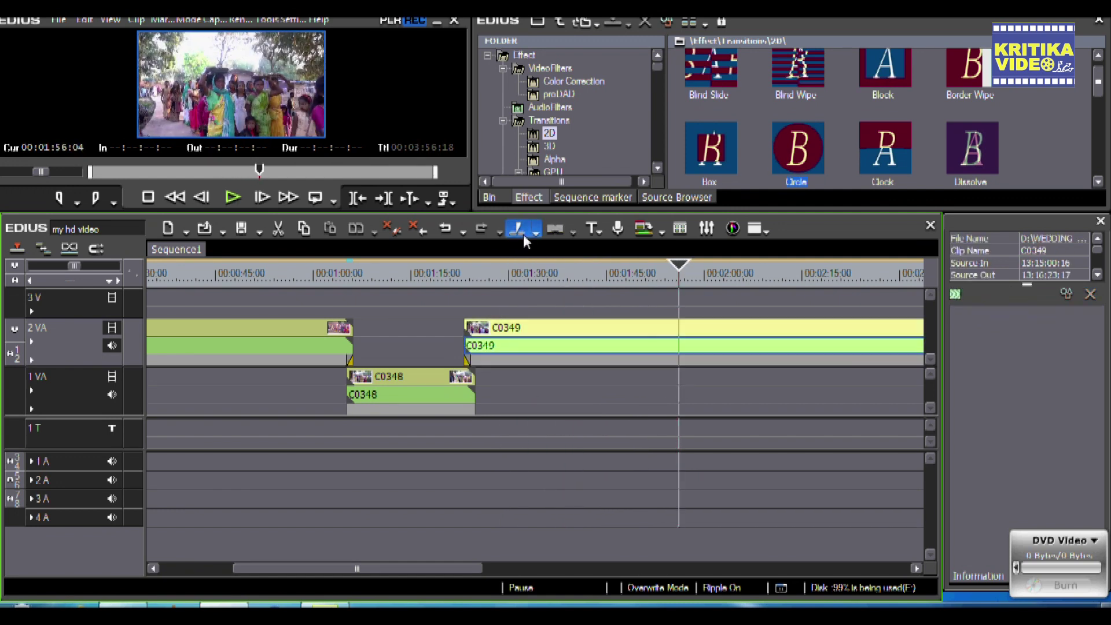
{"action": "left_click", "coordinate": [504, 344]}
{"action": "key", "text": "Delete"}
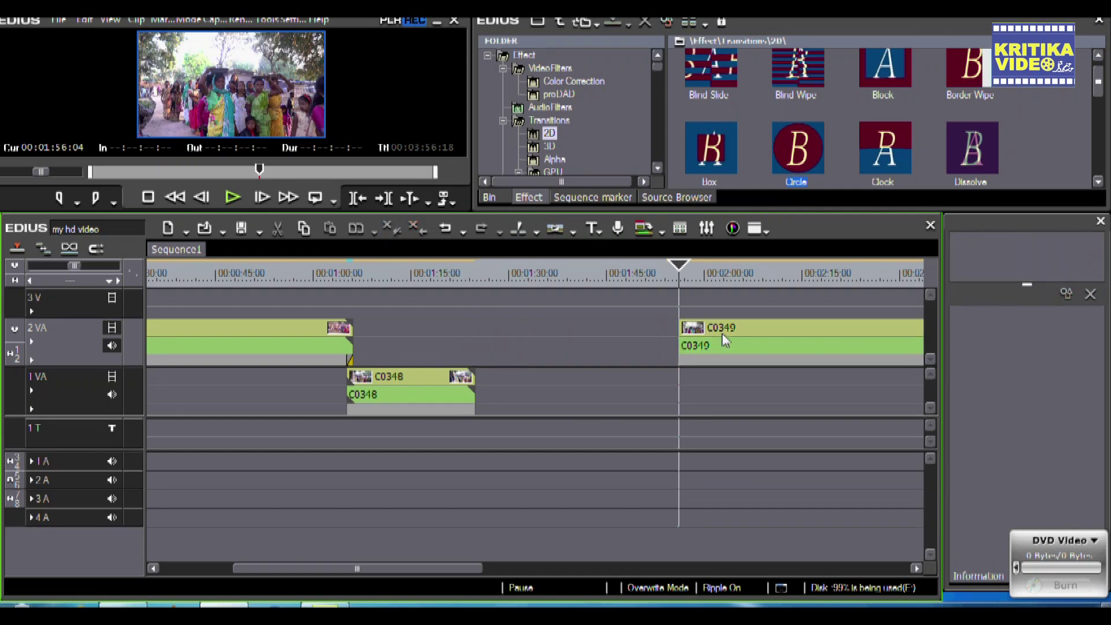
Move the remaining C0349 piece to 00:01:23:12 with a Circle transition at its start, and check the transition in full screen.
{"action": "left_click_drag", "start_coordinate": [726, 341], "coordinate": [477, 359]}
{"action": "left_click_drag", "start_coordinate": [679, 268], "coordinate": [455, 377]}
{"action": "left_click", "coordinate": [264, 113]}
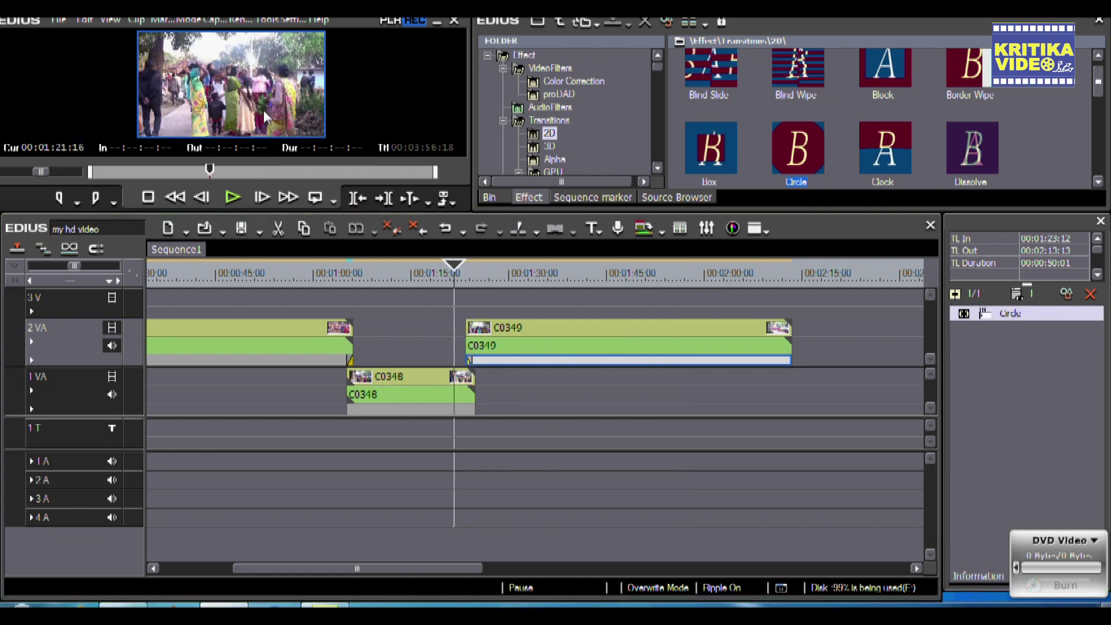
{"action": "double_click", "coordinate": [264, 111]}
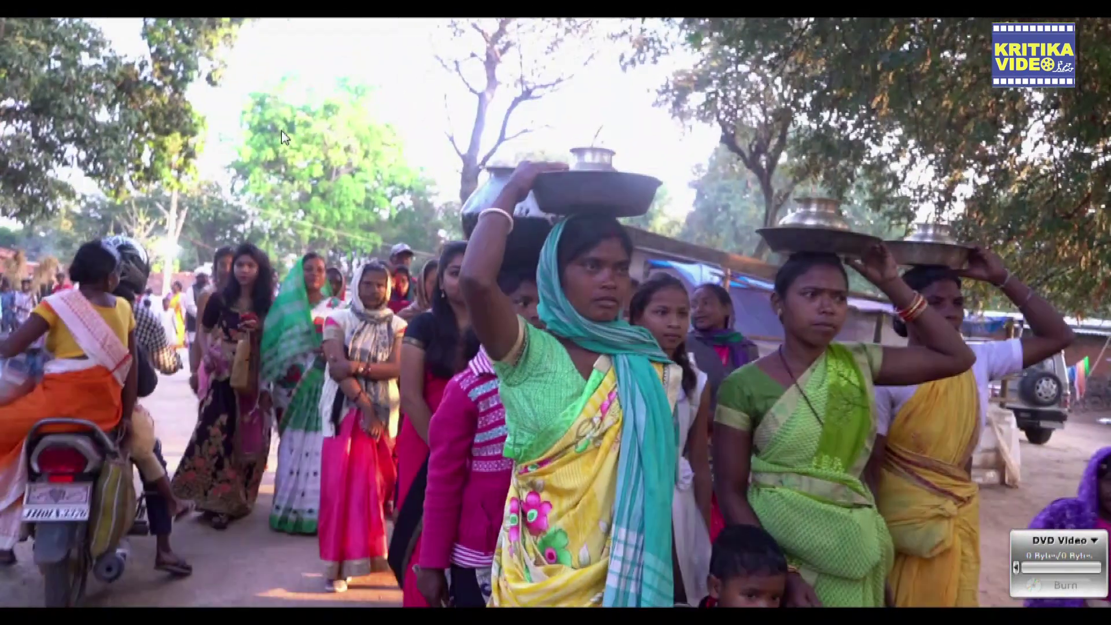
{"action": "double_click", "coordinate": [281, 131]}
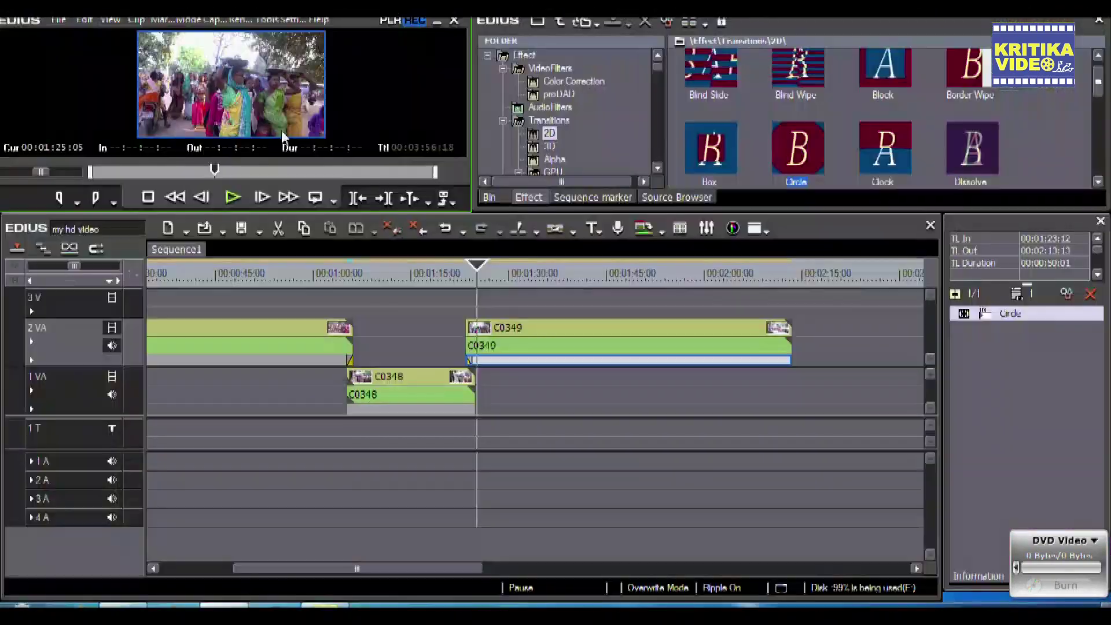
Move C0350 down to 1VA at 00:02:13:13, and shift C0351 earlier on 2VA to overlap the end of C0350 by about 3 seconds.
{"action": "left_click_drag", "start_coordinate": [491, 272], "coordinate": [639, 388]}
{"action": "left_click_drag", "start_coordinate": [76, 267], "coordinate": [167, 268]}
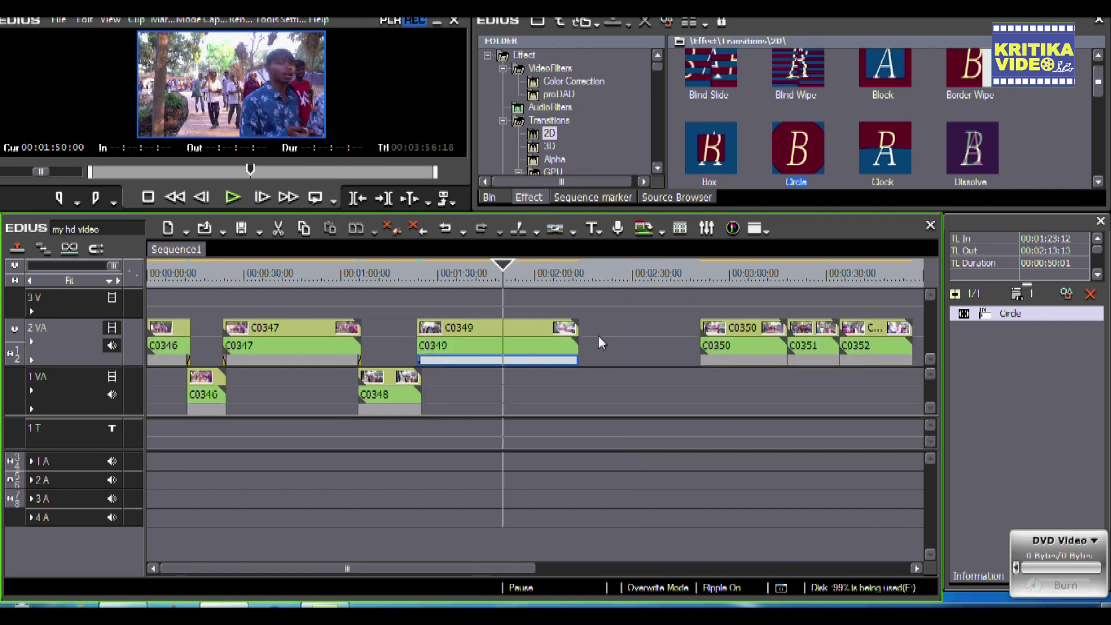
{"action": "left_click_drag", "start_coordinate": [497, 271], "coordinate": [579, 389]}
{"action": "left_click_drag", "start_coordinate": [746, 349], "coordinate": [637, 408]}
{"action": "left_click_drag", "start_coordinate": [822, 347], "coordinate": [689, 360]}
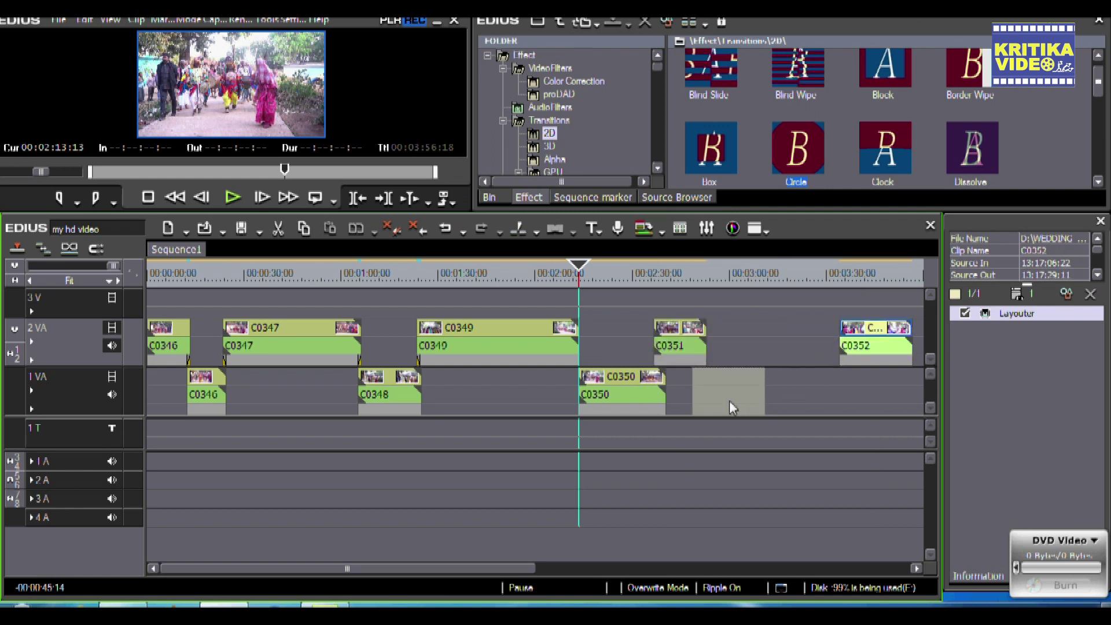